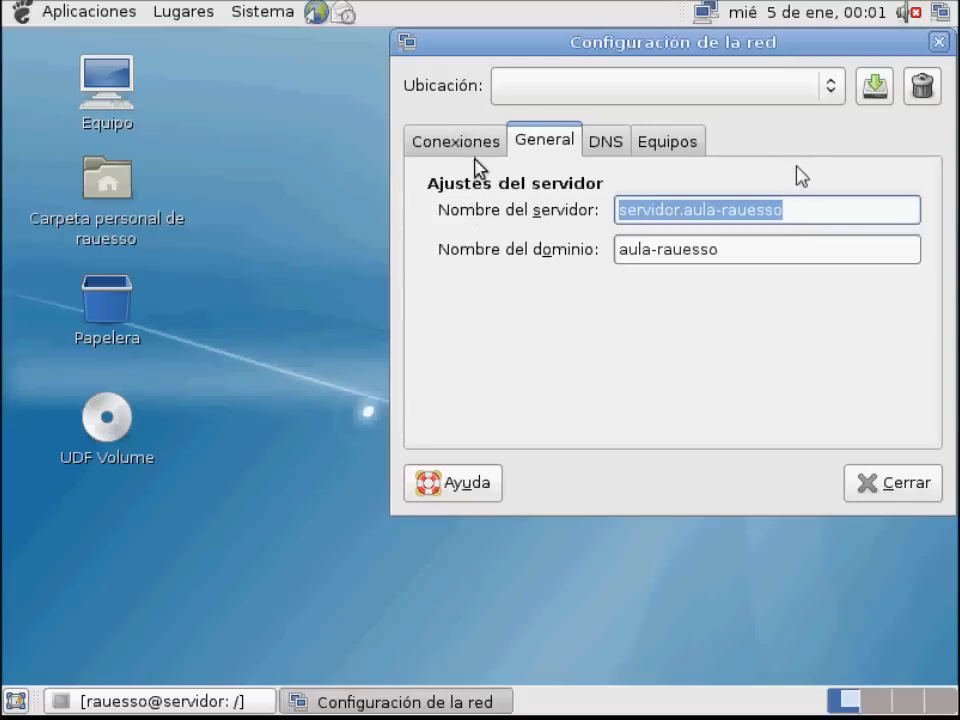
Review the network connections and the server and domain name settings, and close the network configuration
click(474, 150)
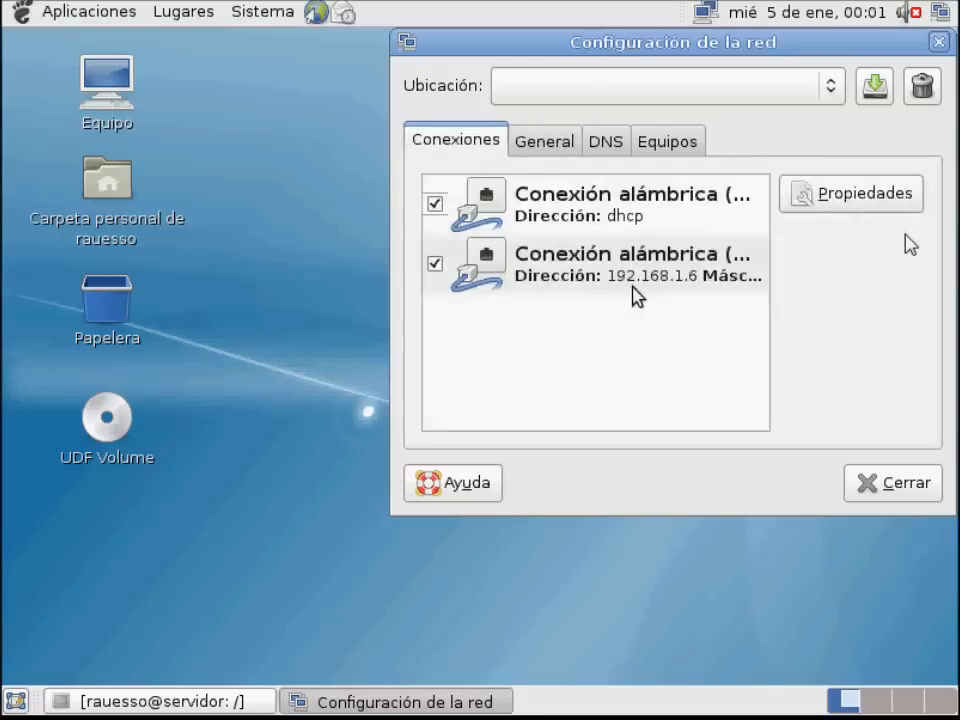
click(544, 150)
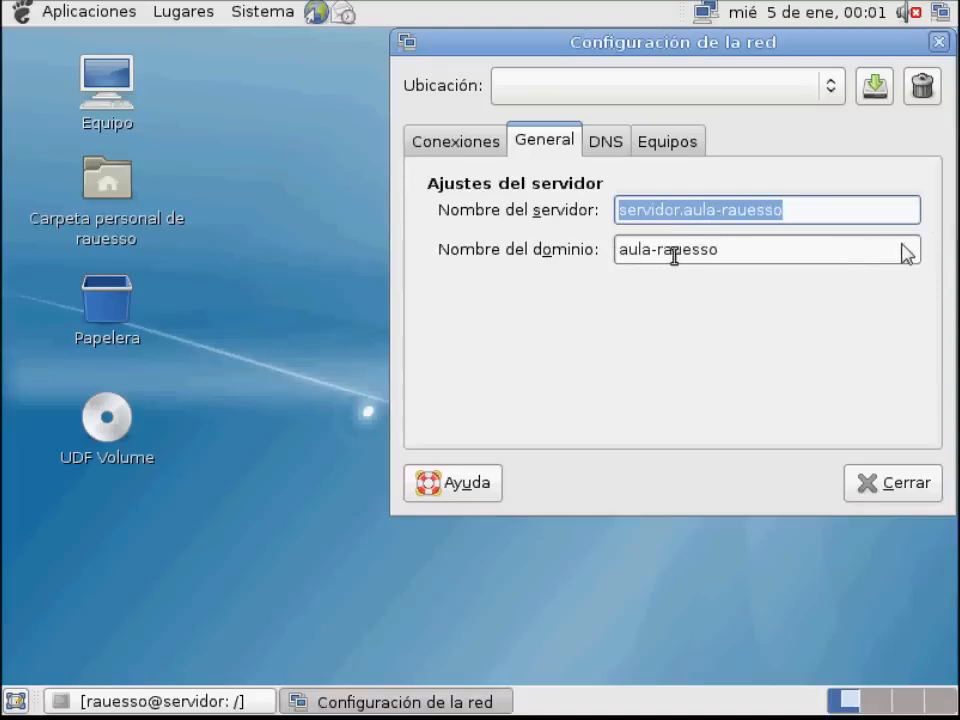
click(928, 492)
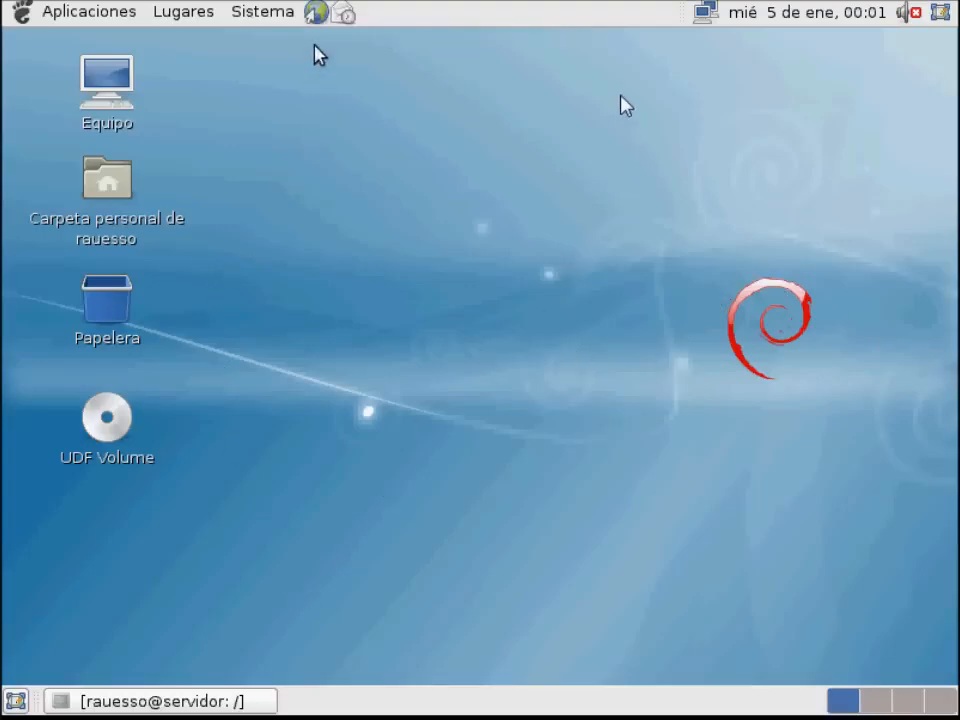
click(316, 13)
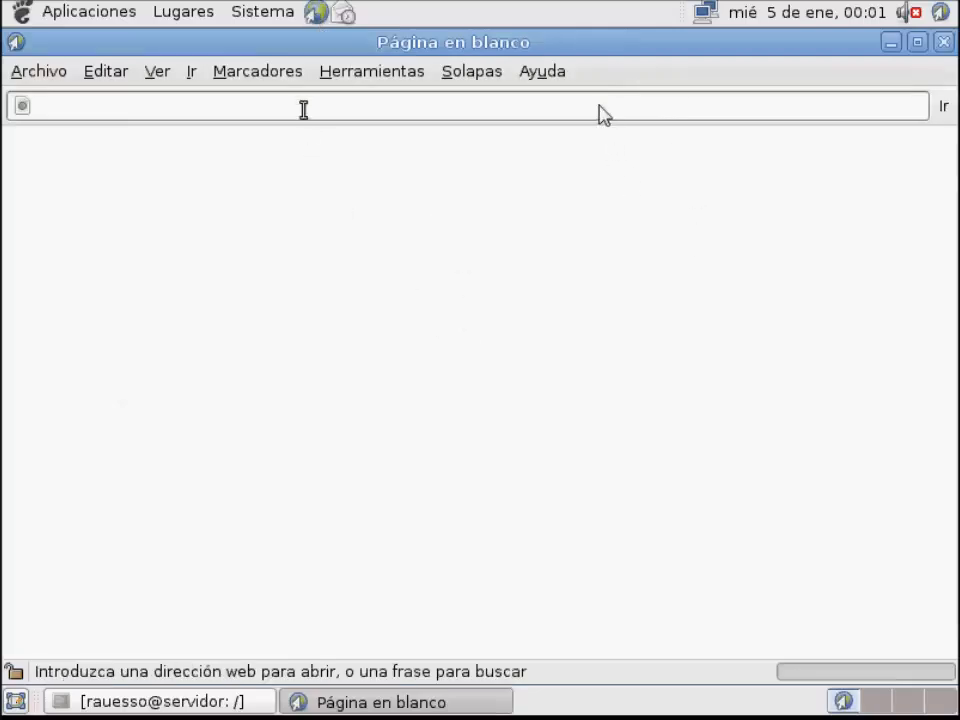
text(local)
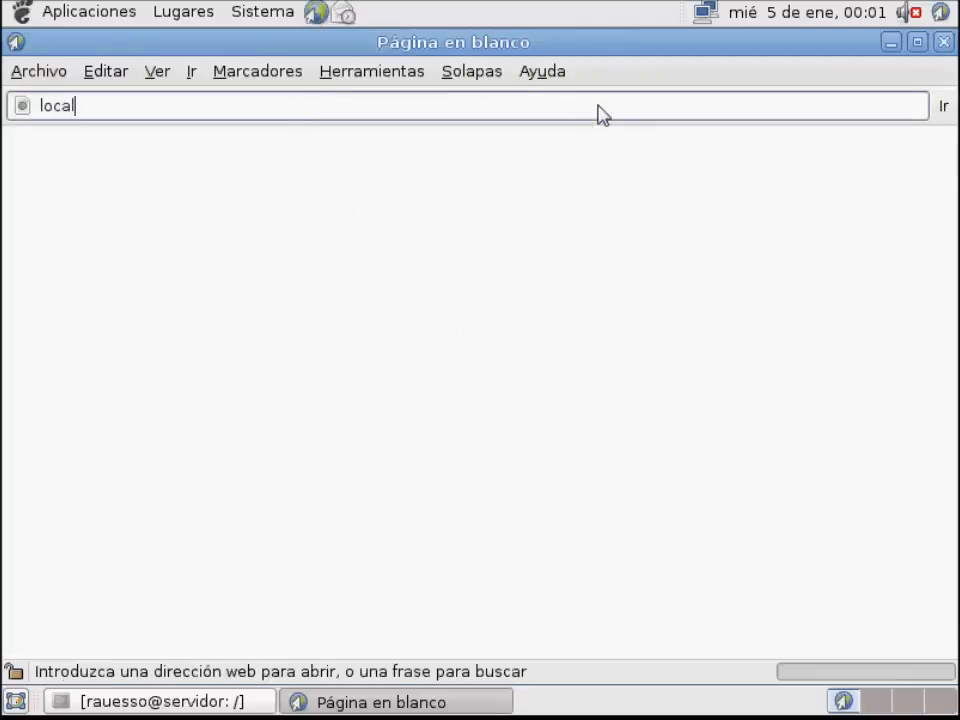
key(Down)
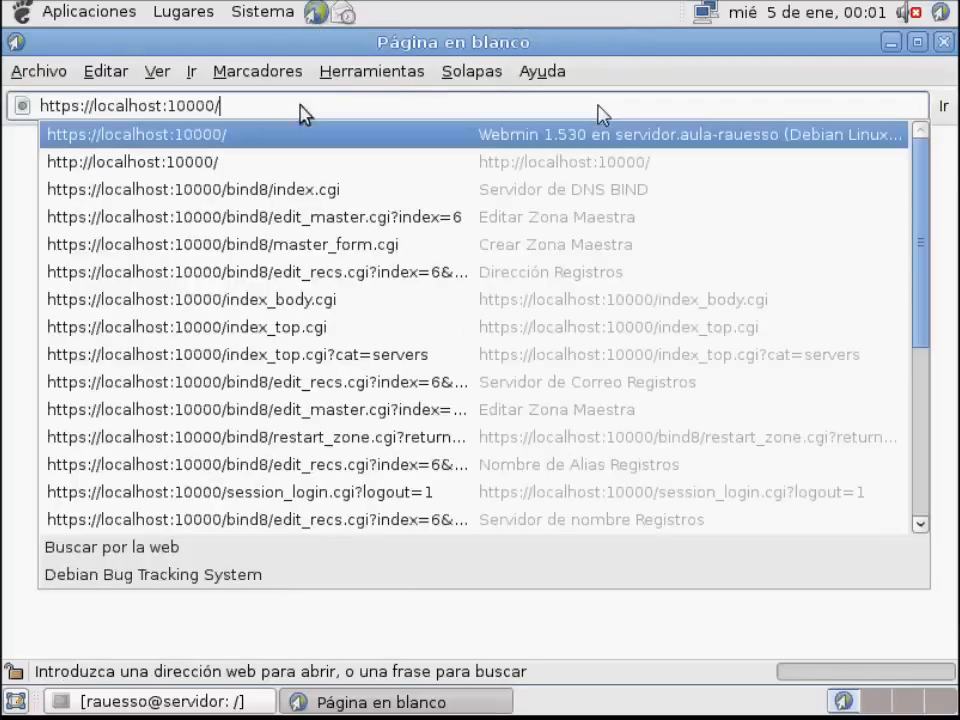
key(Return)
click(678, 528)
click(672, 518)
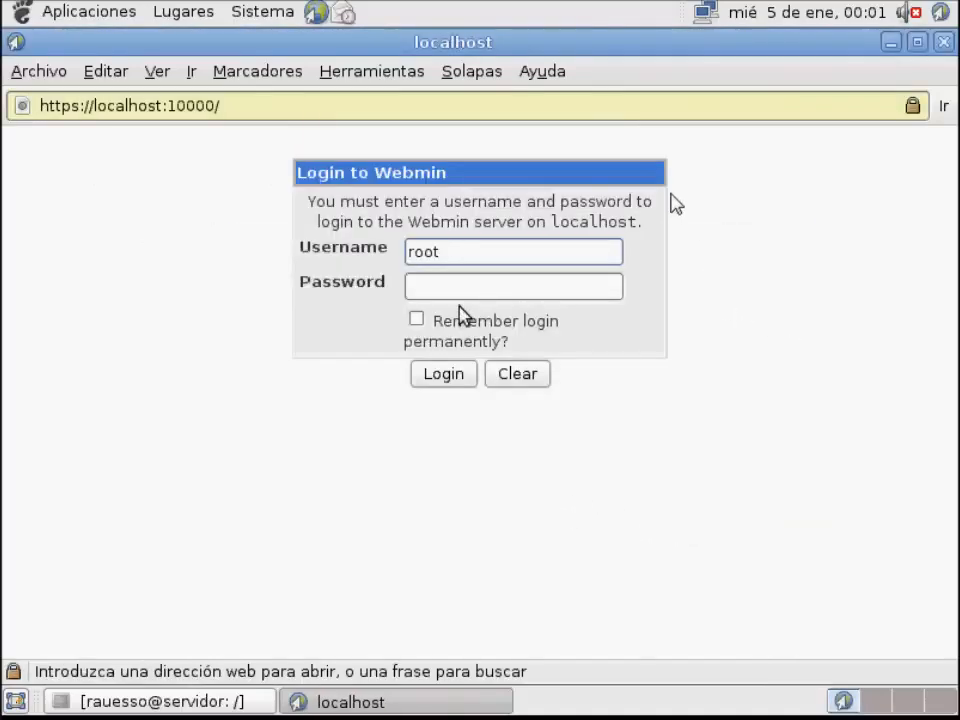
Enter the root account password and log in to Webmin
click(454, 292)
text(●●●●●●●●●●)
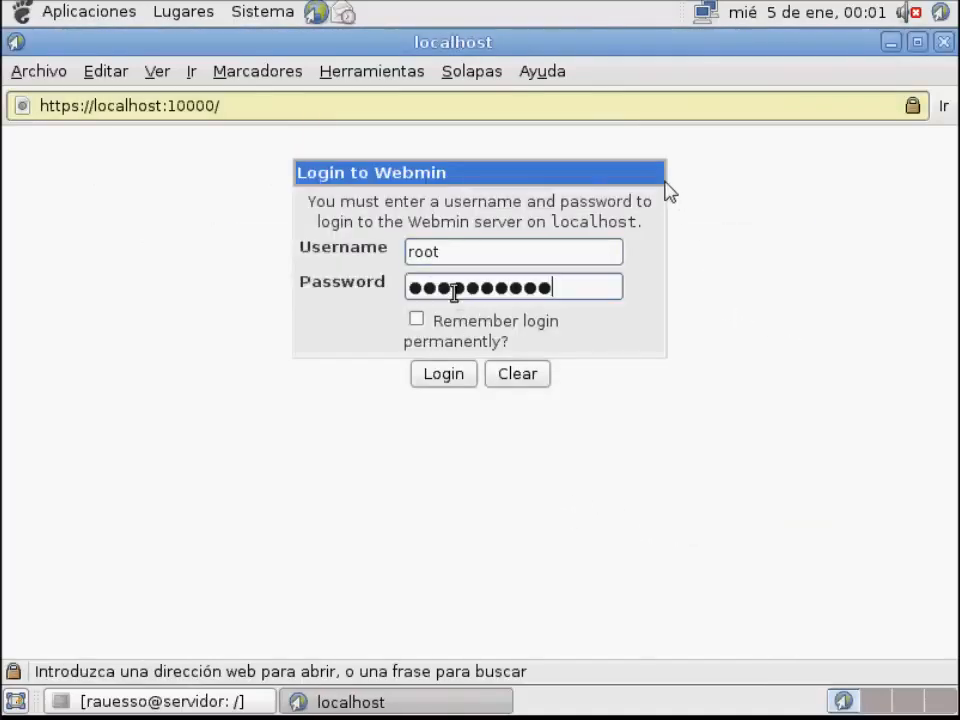
click(452, 376)
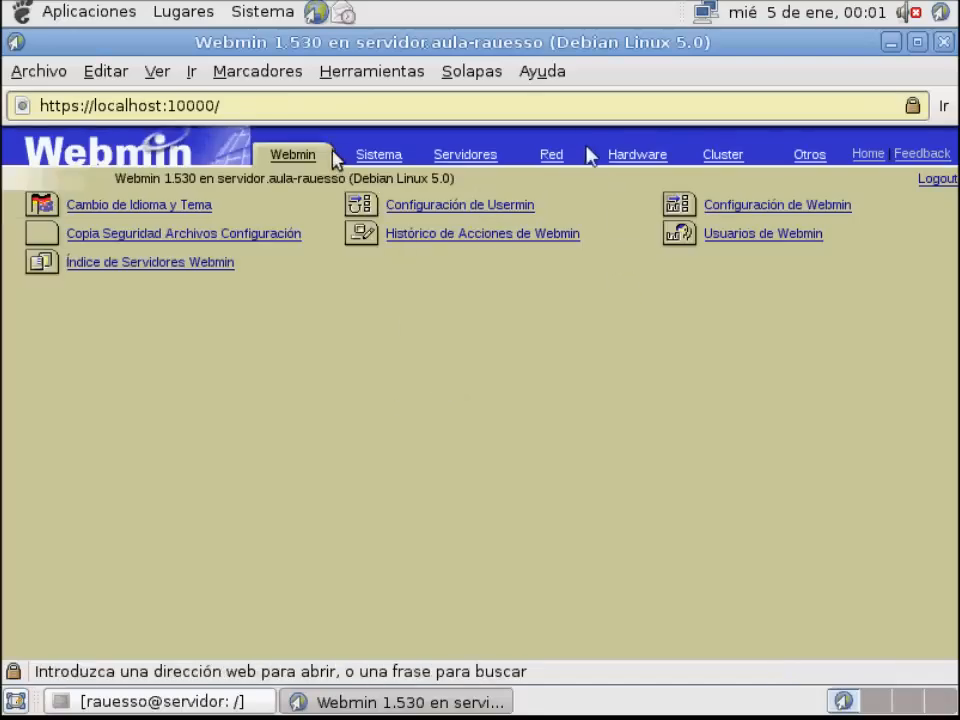
Open the Servidor de DNS BIND module among the servers and go to its existing DNS zones
click(452, 160)
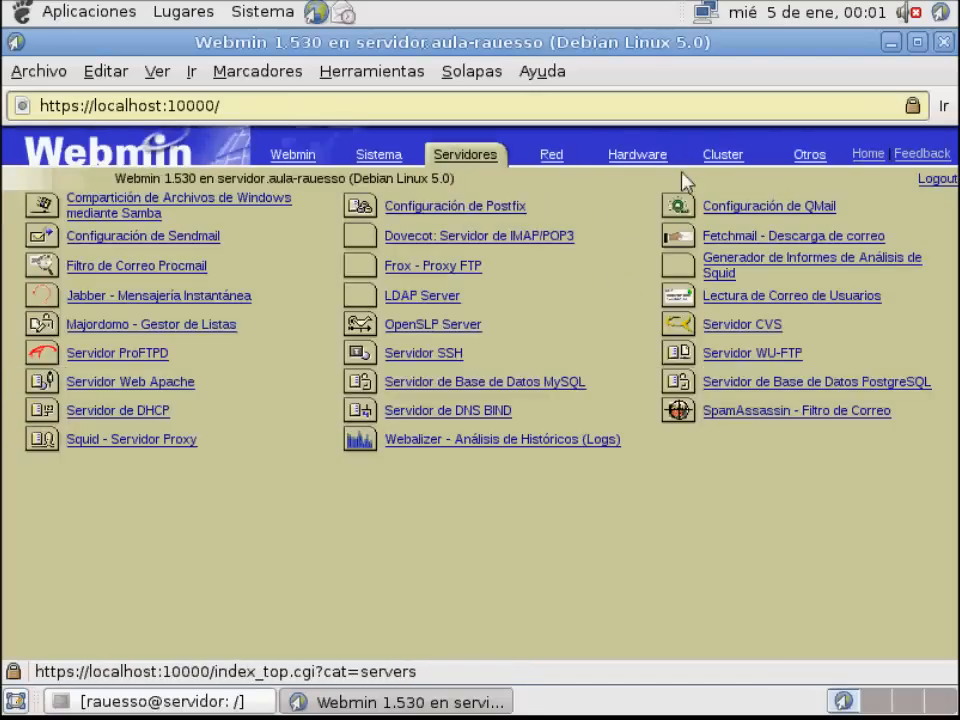
click(440, 417)
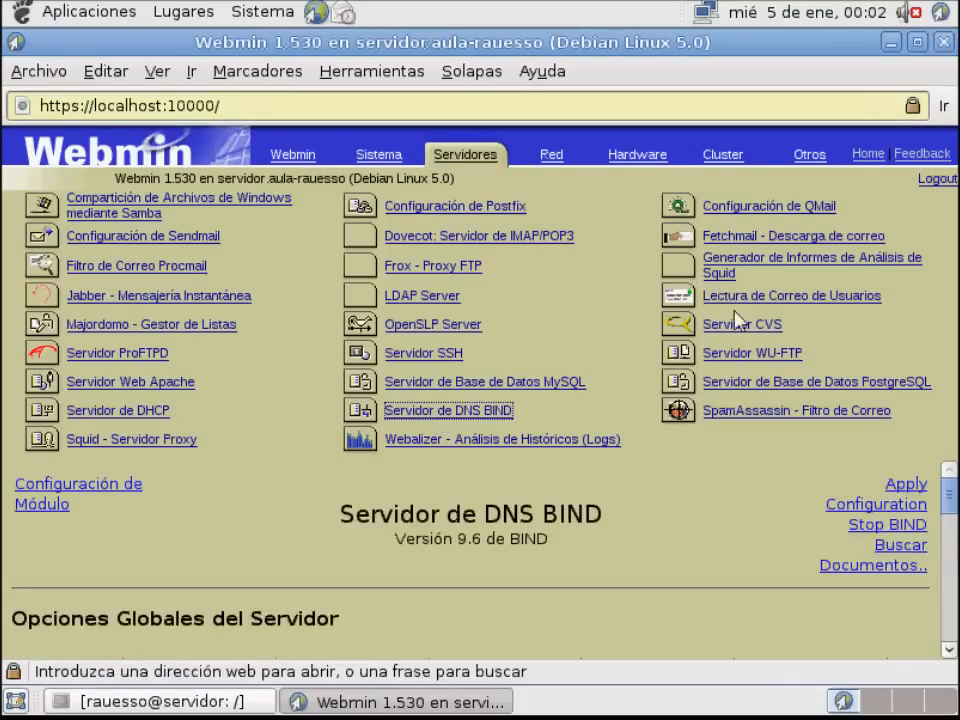
scroll(470, 540, down, 10)
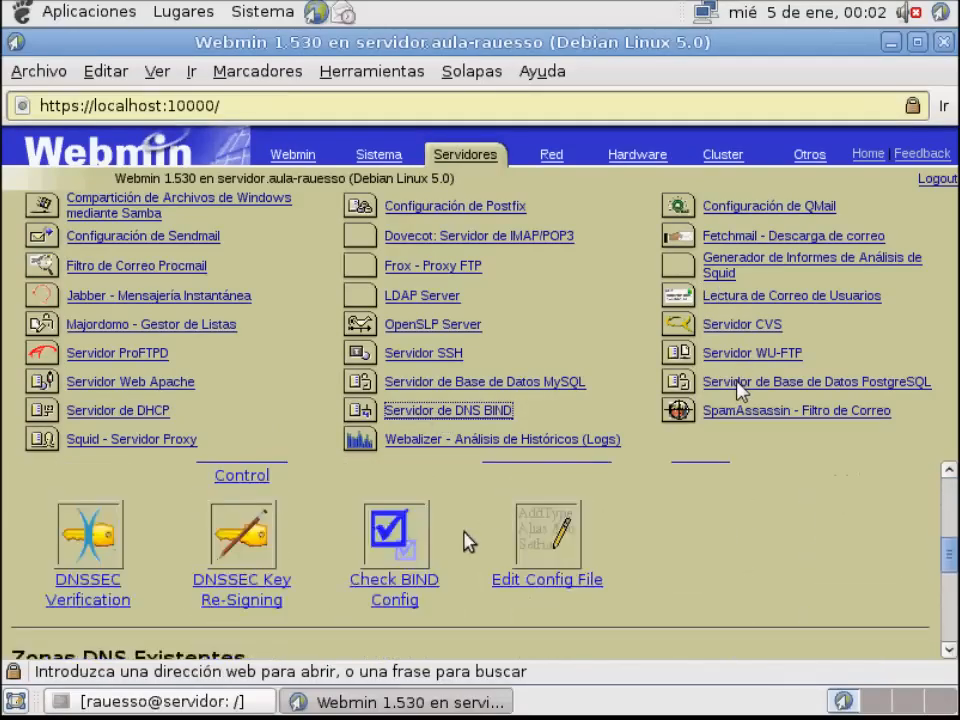
scroll(466, 540, up, 3)
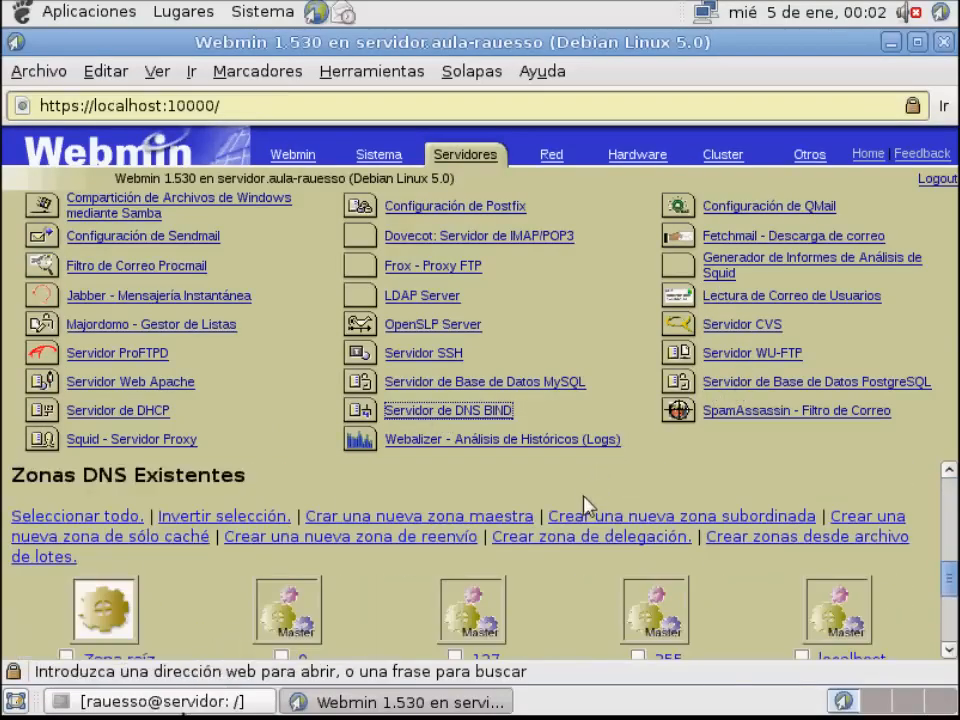
Switch to the terminal, change to the /etc/bind directory and list its files
click(184, 701)
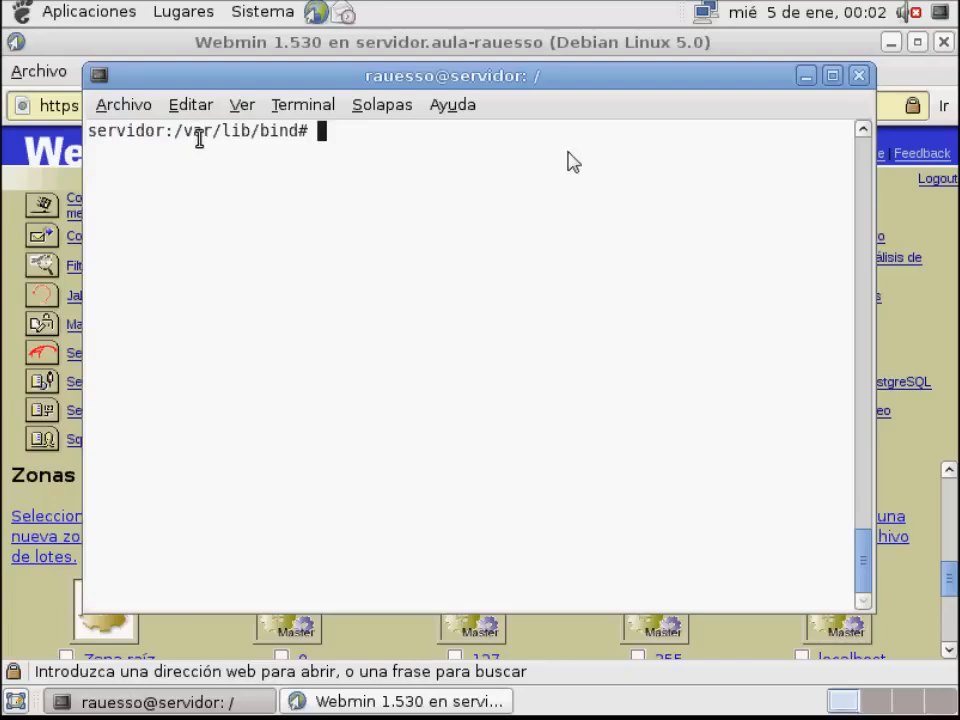
text(cd /etc)
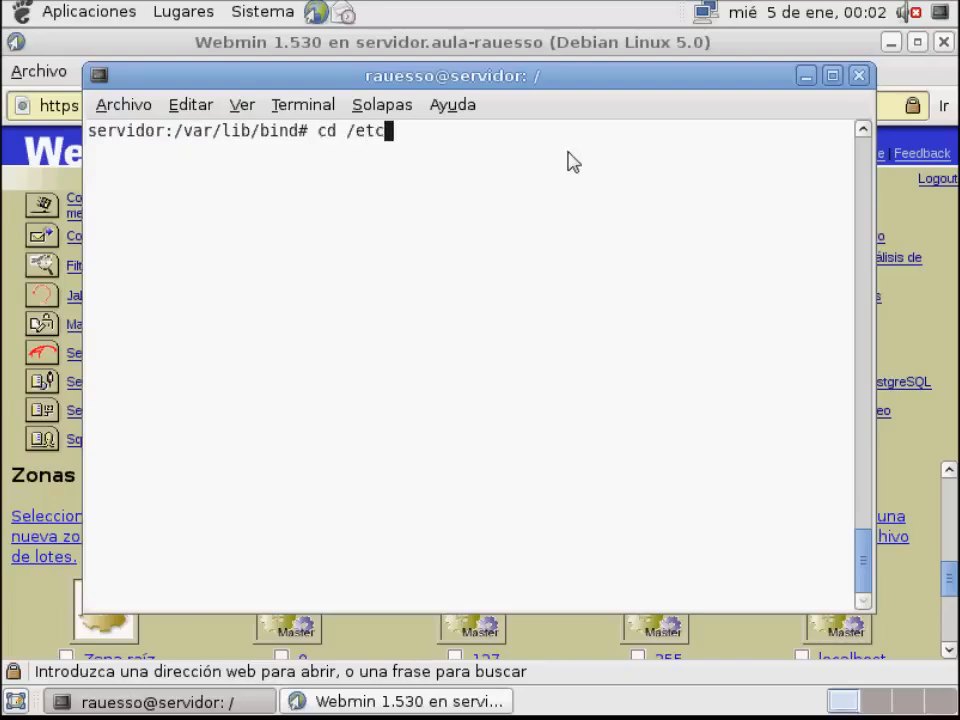
text(/bind)
key(Return)
text(ls)
key(Return)
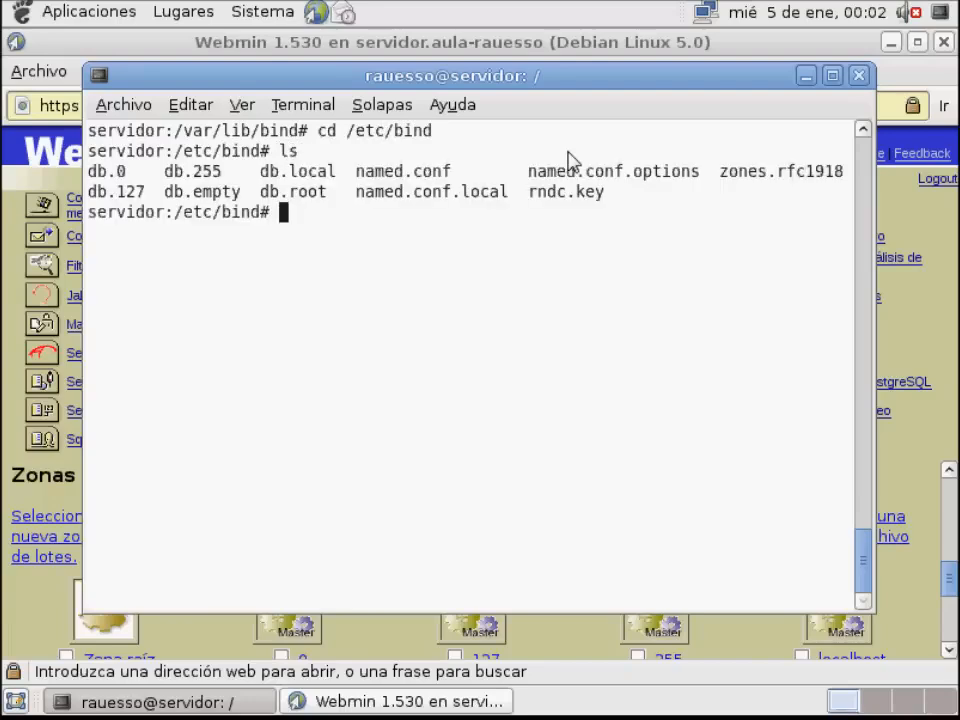
Display the contents of named.conf.local with cat
text(cat named.c)
key(Tab)
text(.l)
key(Tab)
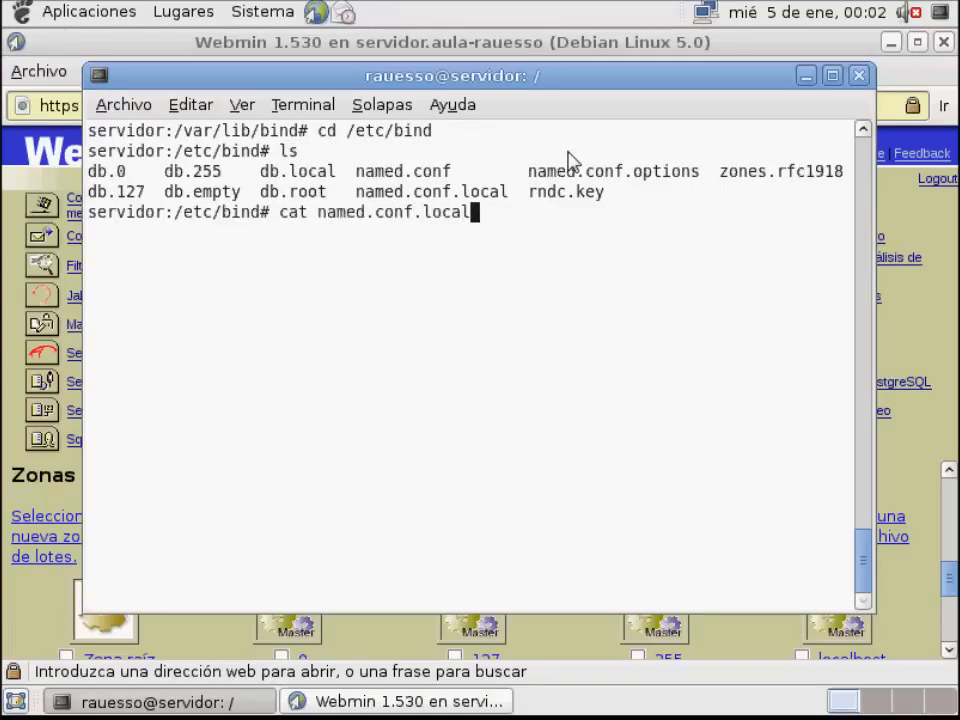
key(Return)
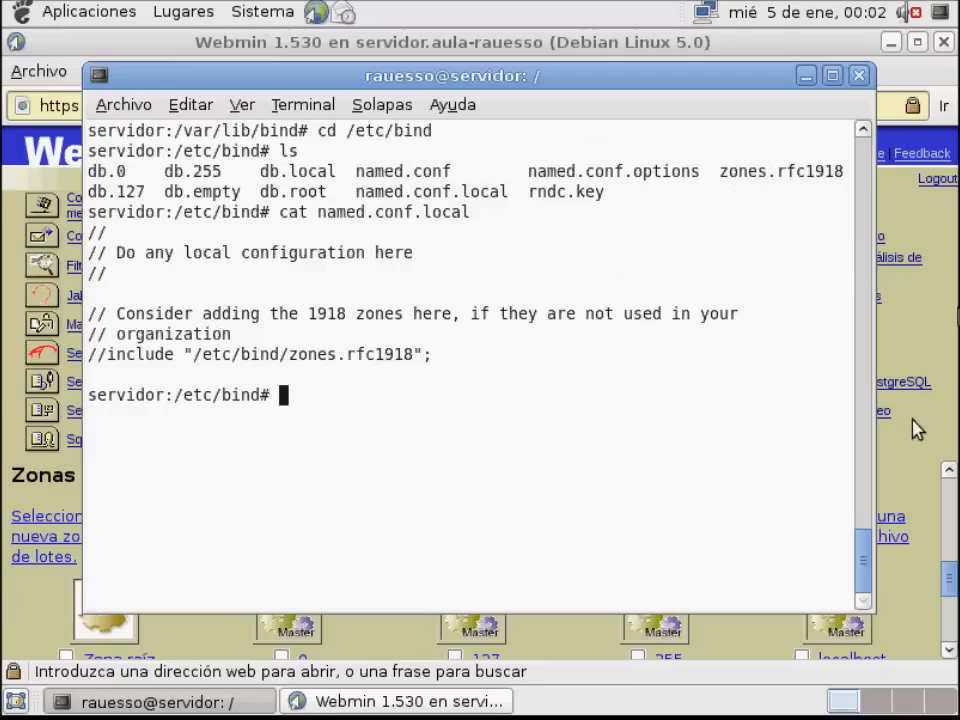
Return to Webmin and start a new forward master zone with aula-rauesso as the domain name
click(913, 450)
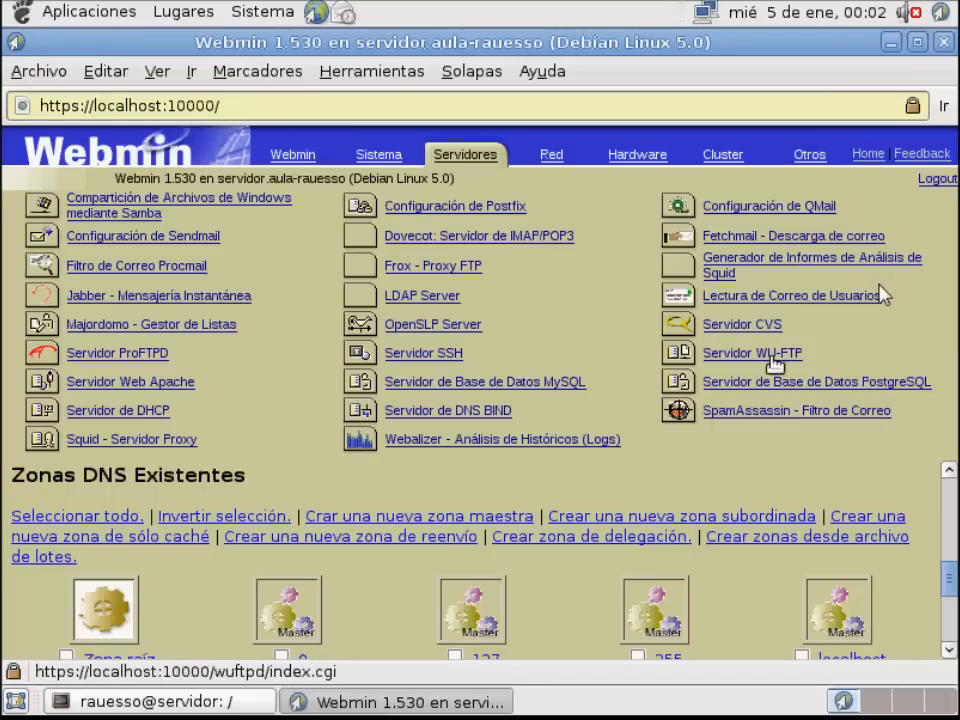
drag(957, 412, 957, 407)
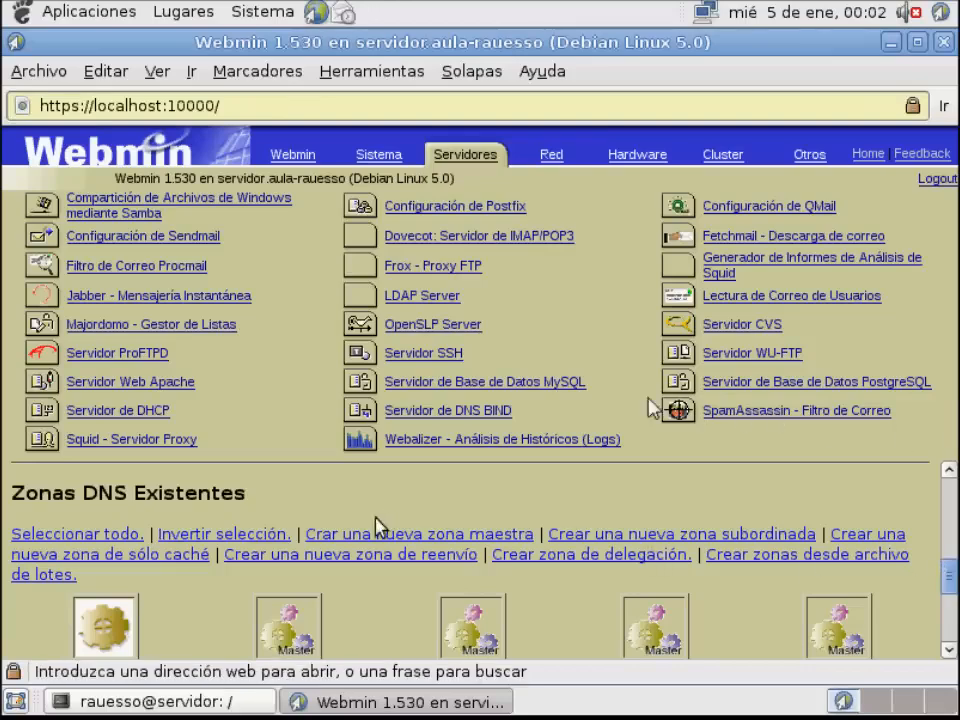
click(318, 534)
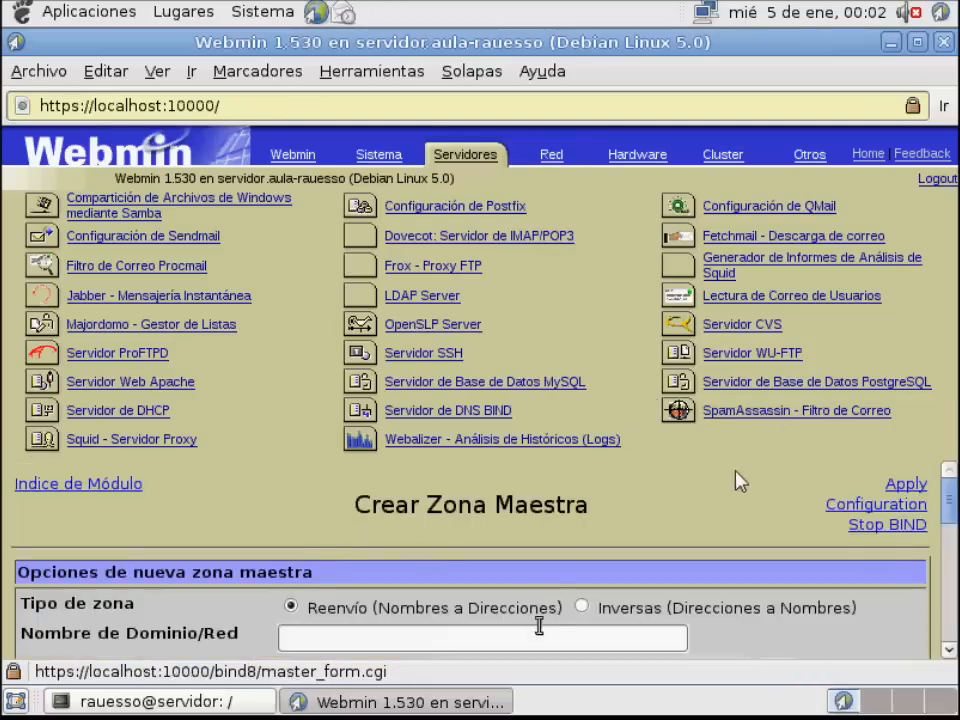
scroll(528, 633, down, 1)
click(505, 576)
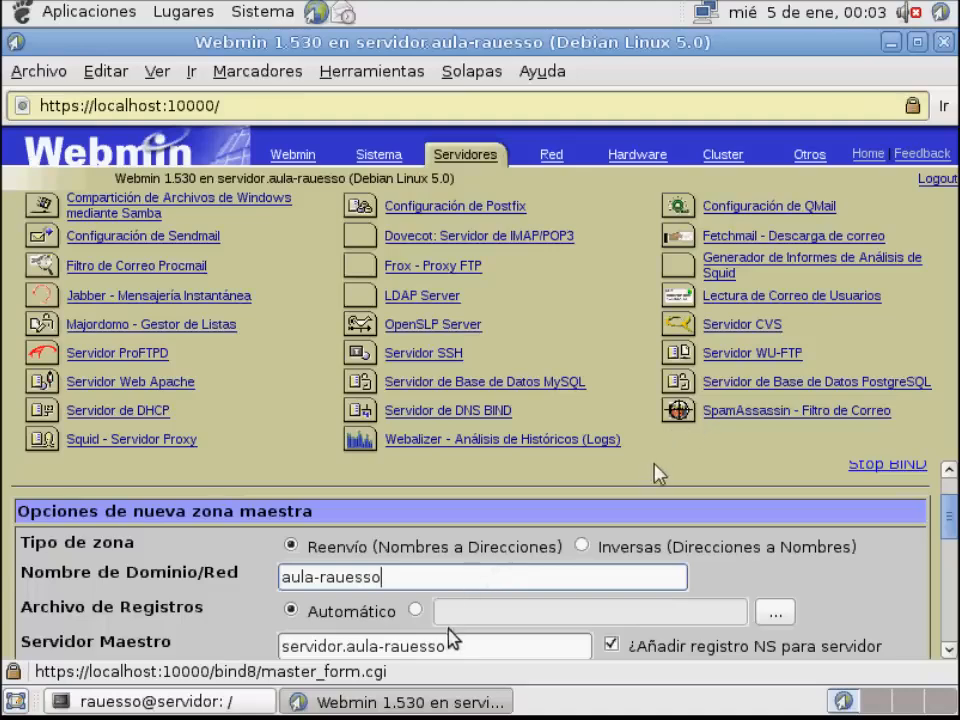
Fill in the zone administrator's e-mail address and create the master zone with the remaining default settings
scroll(457, 627, down, 1)
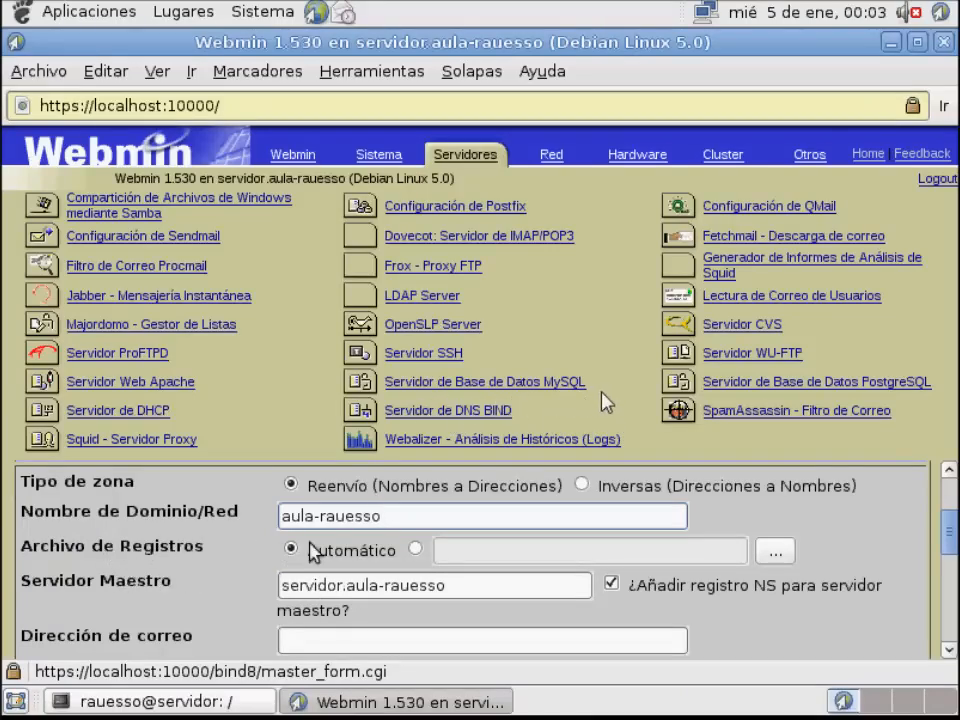
click(364, 639)
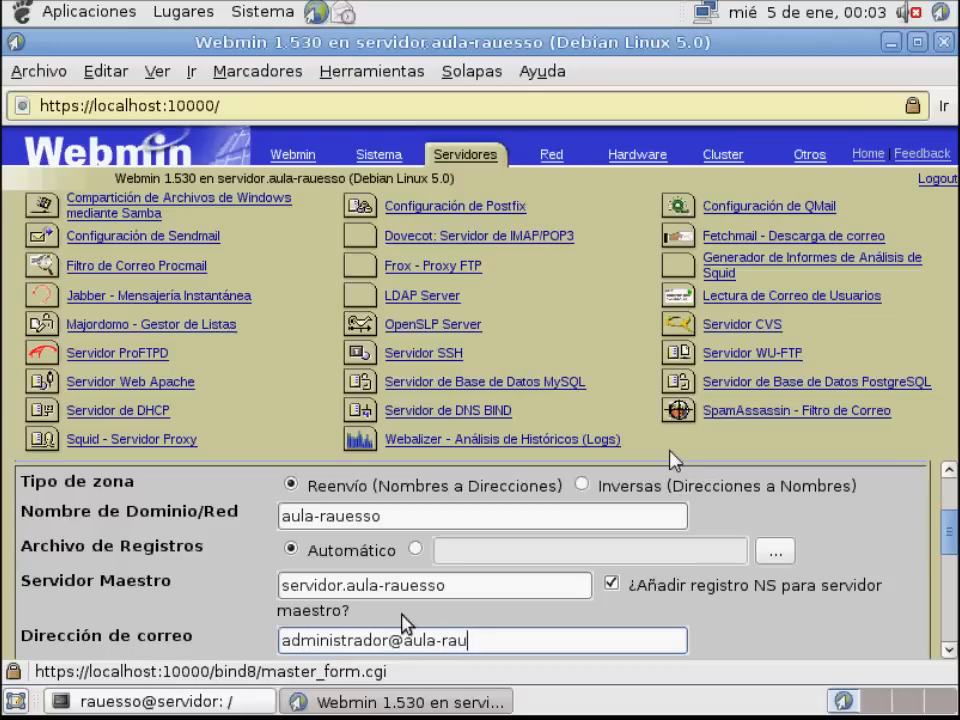
scroll(407, 606, up, 2)
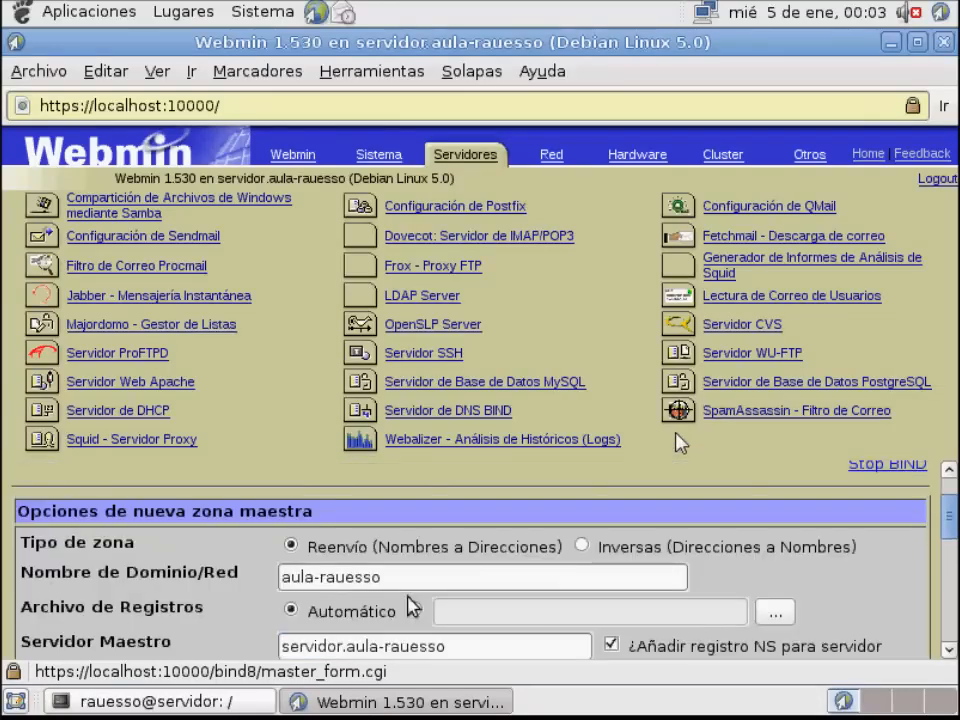
scroll(409, 606, down, 5)
scroll(410, 606, down, 3)
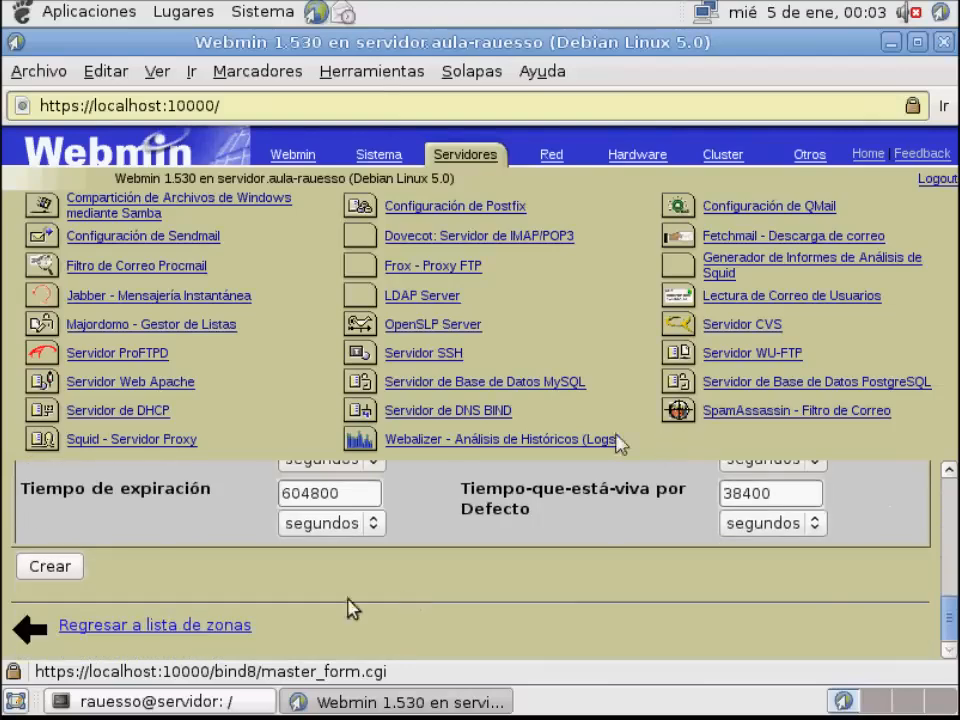
click(62, 572)
Look through the record types of the aula-rauesso zone and inspect its name server records
scroll(452, 574, down, 1)
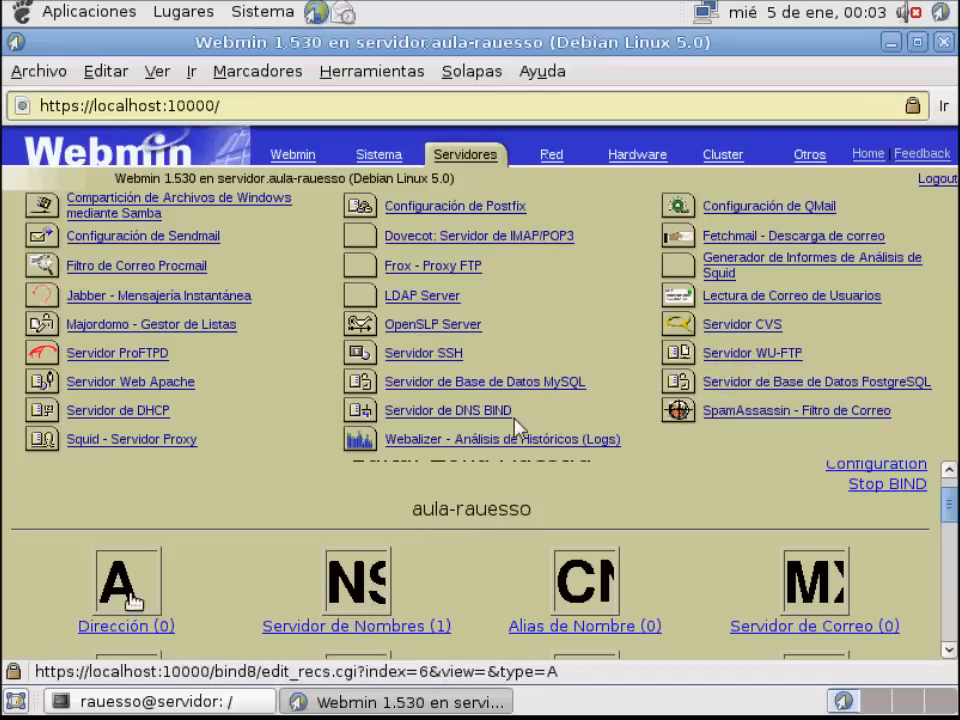
scroll(251, 600, down, 1)
scroll(251, 598, down, 3)
scroll(253, 600, up, 3)
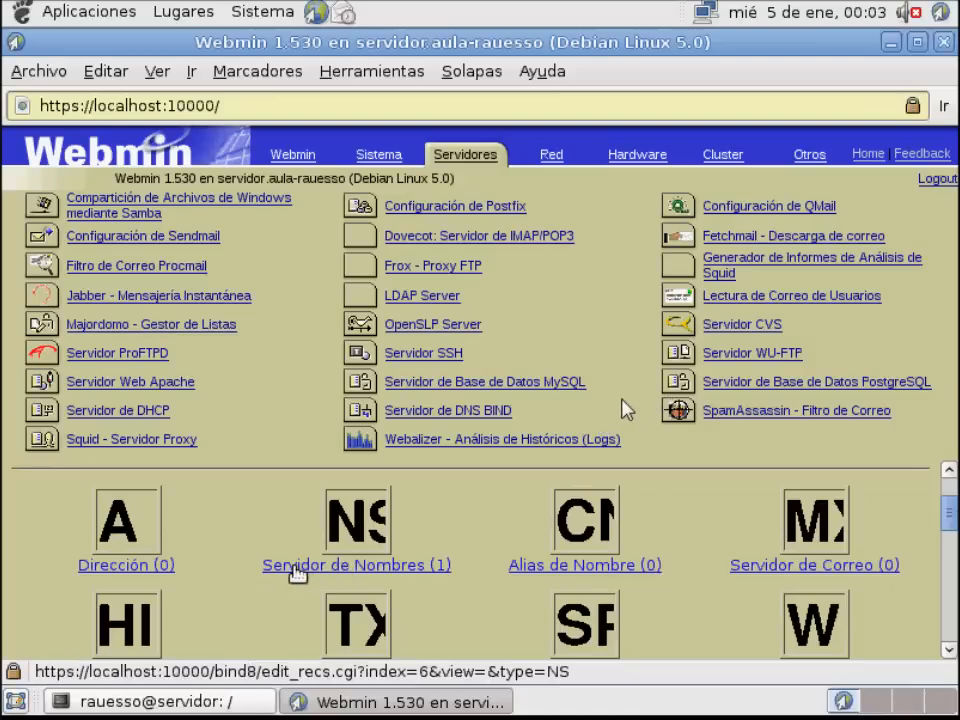
click(322, 573)
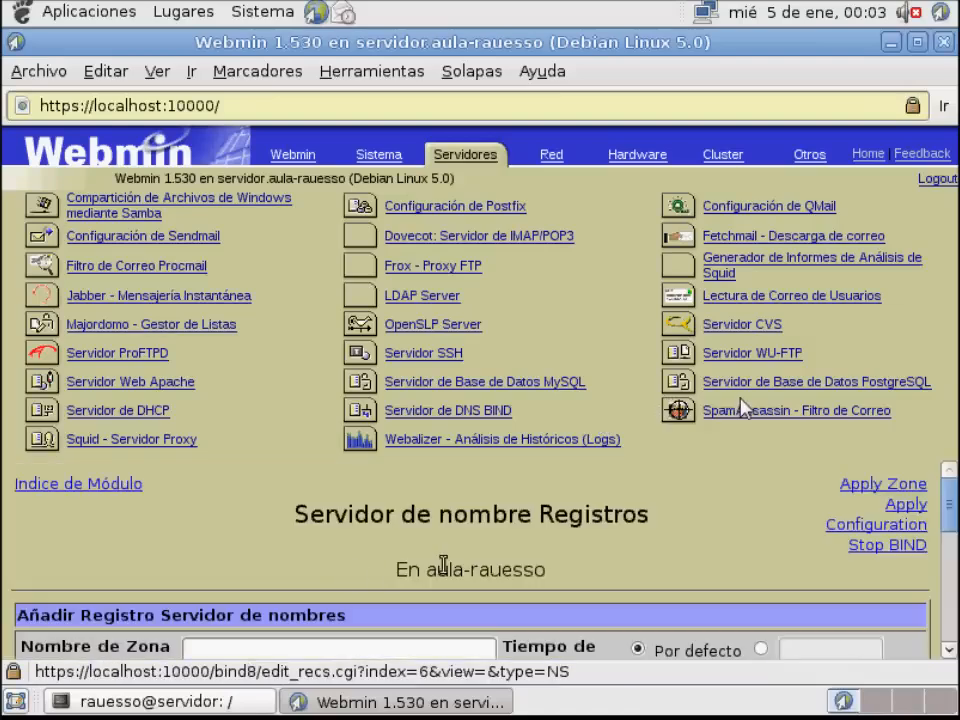
scroll(449, 608, down, 1)
scroll(447, 606, down, 4)
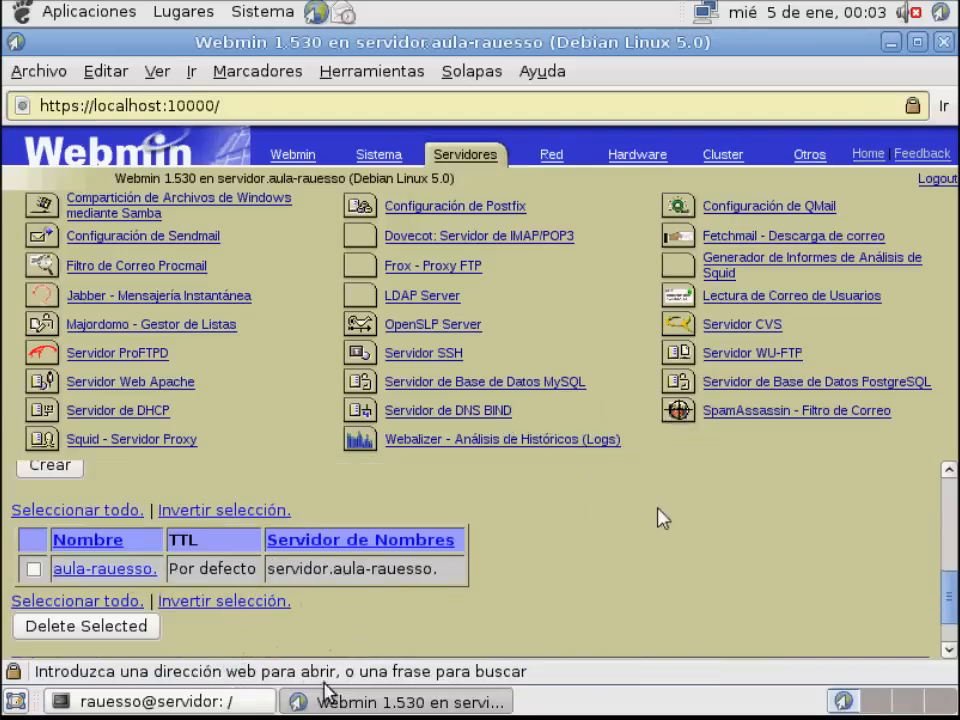
Display named.conf.local again in the terminal and examine the aula-rauesso zone's file path
click(231, 700)
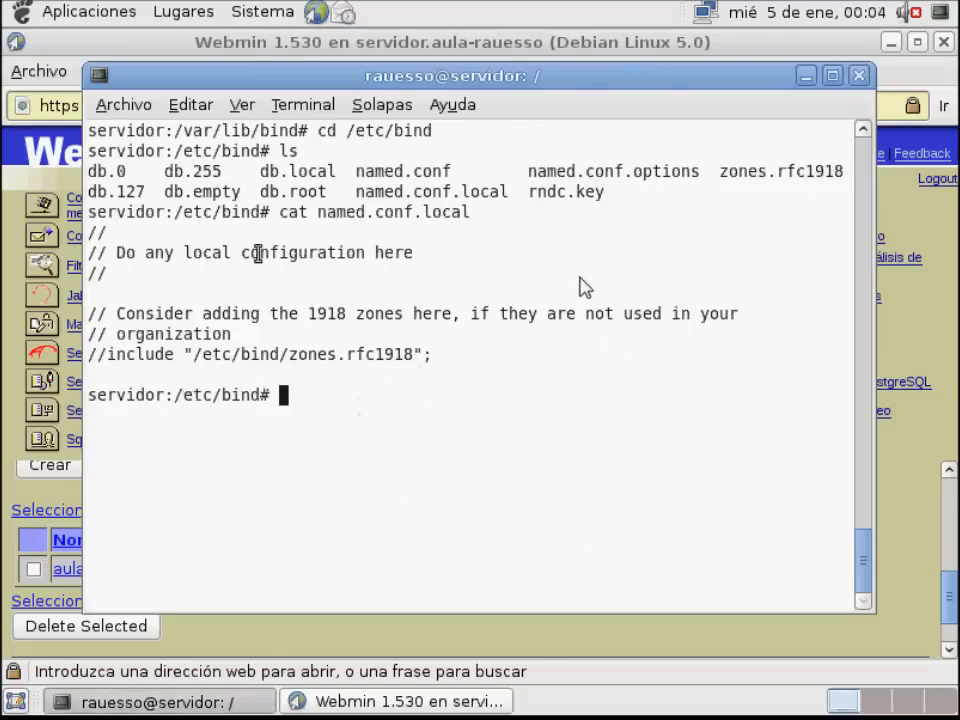
text(cat na)
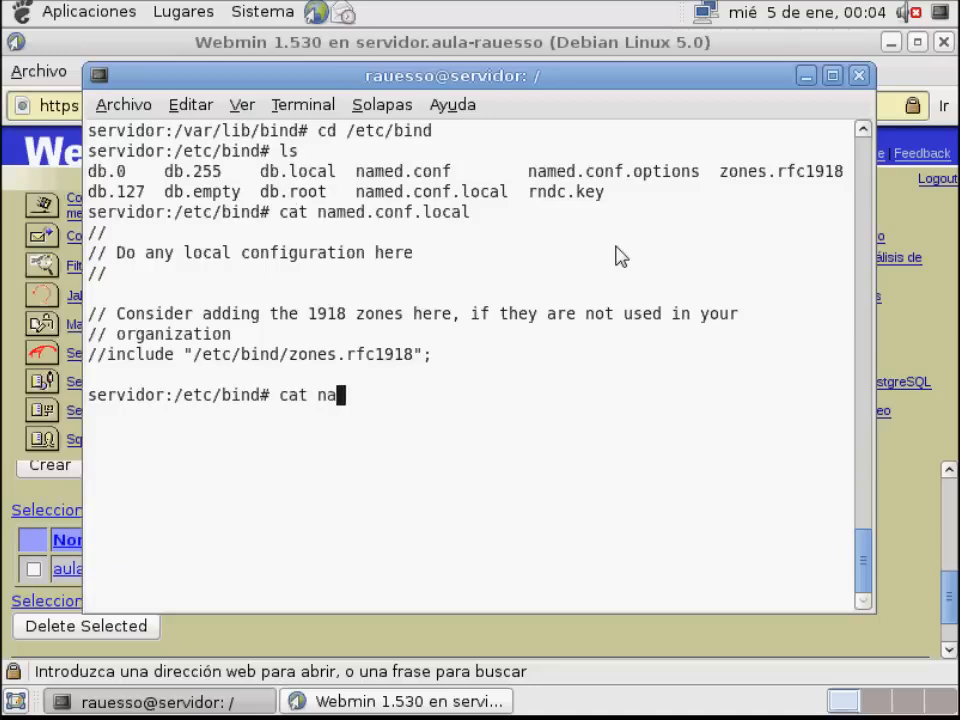
text(med.conf)
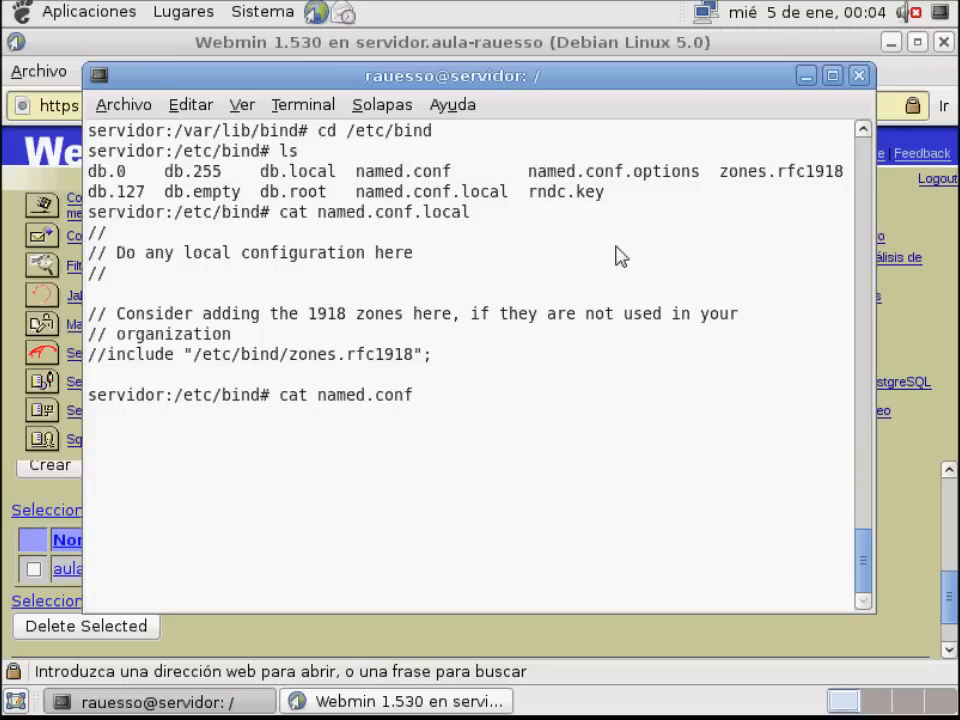
text(.local)
key(Return)
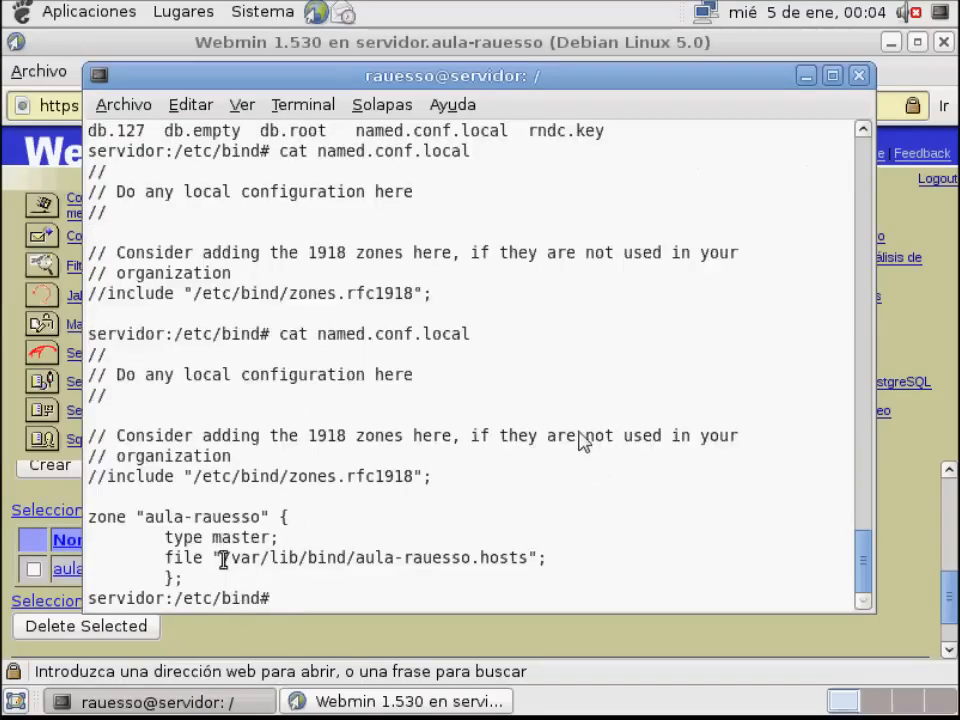
drag(224, 557, 529, 561)
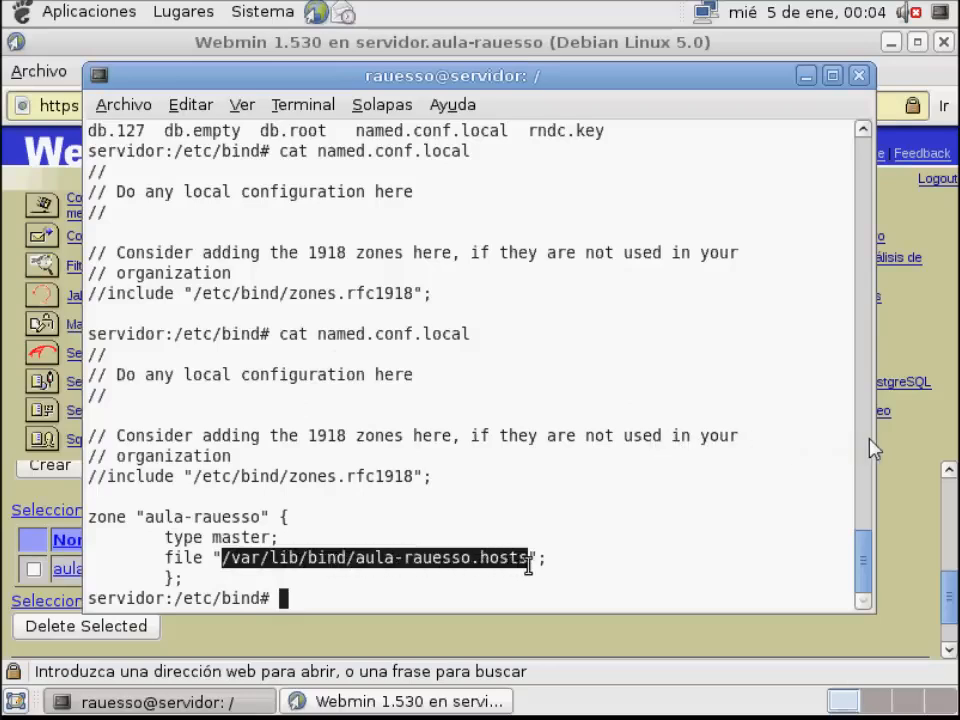
click(479, 497)
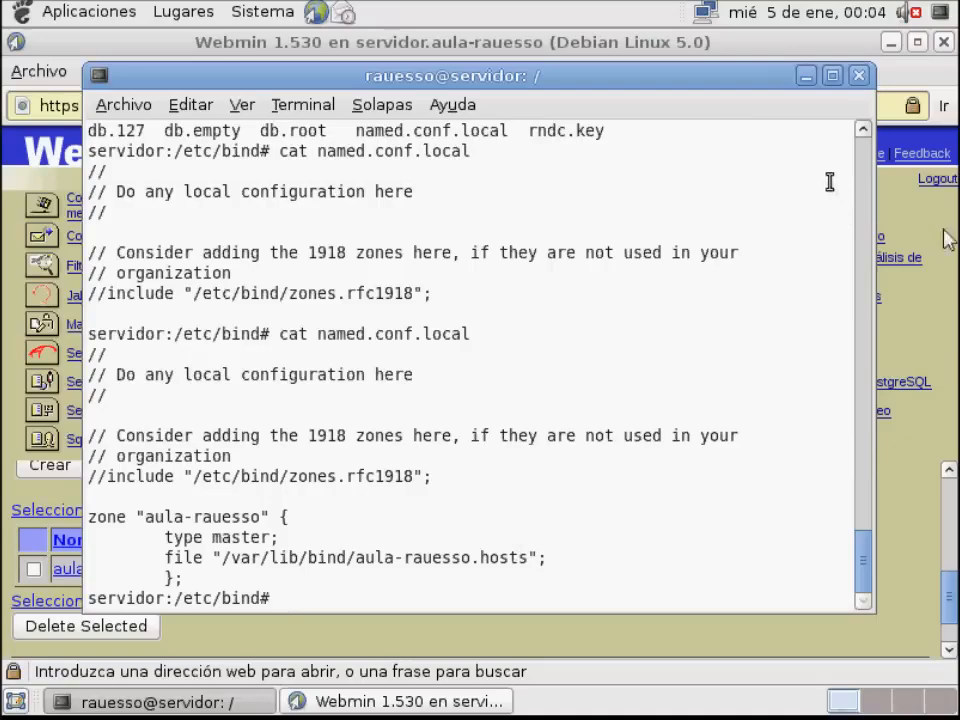
Return to Webmin and open the address records form of the aula-rauesso zone from the module index
click(806, 76)
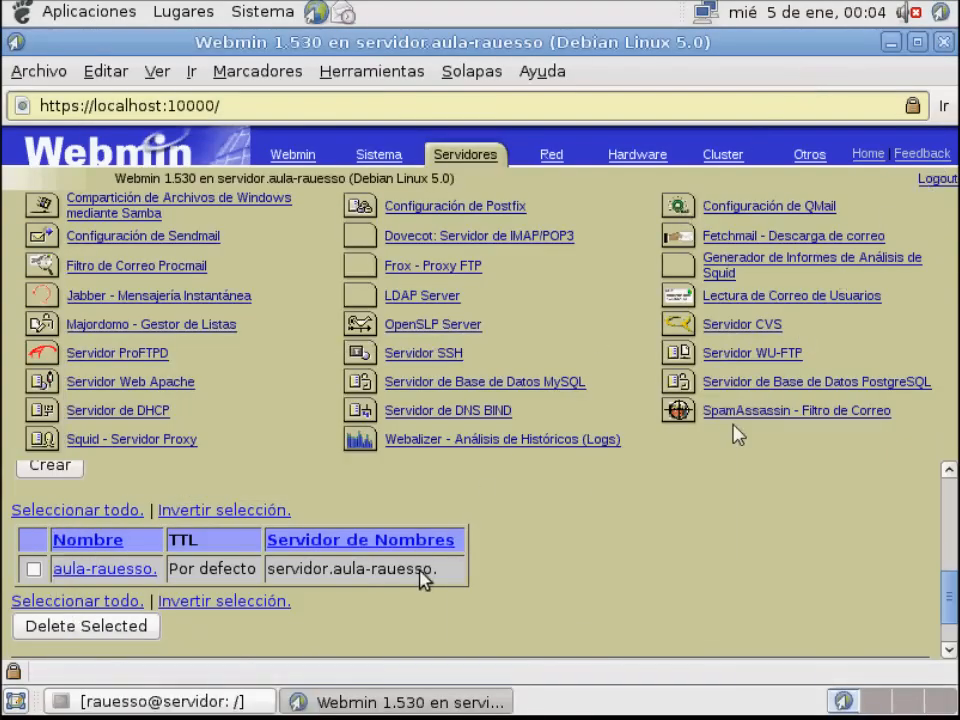
scroll(425, 580, up, 5)
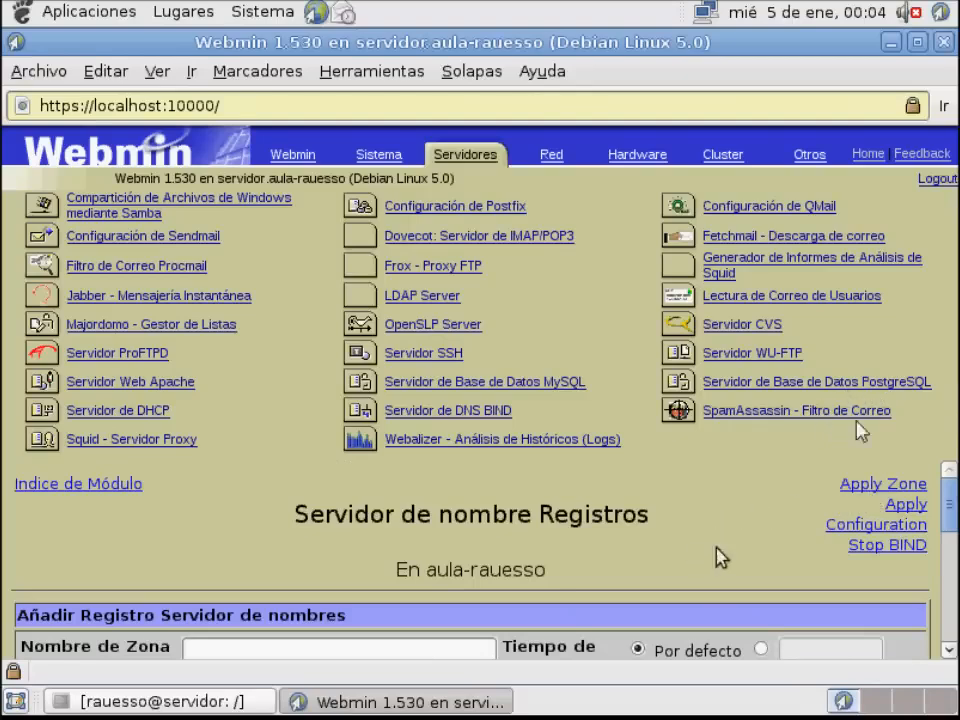
click(88, 493)
scroll(392, 606, down, 10)
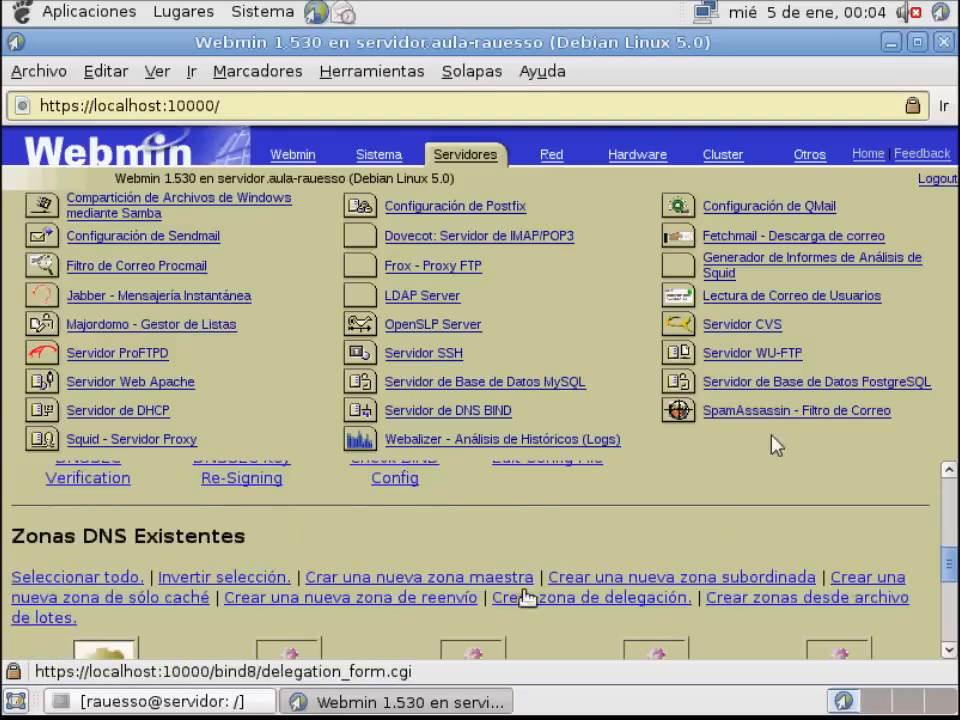
scroll(527, 597, down, 2)
click(893, 616)
scroll(512, 565, down, 3)
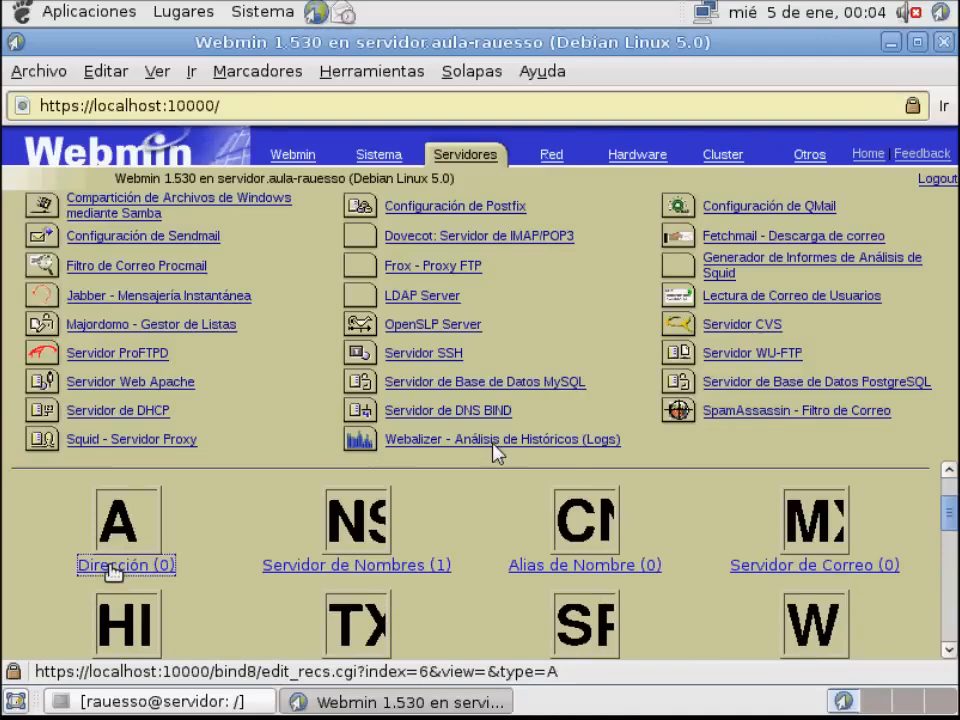
click(113, 567)
scroll(279, 559, down, 3)
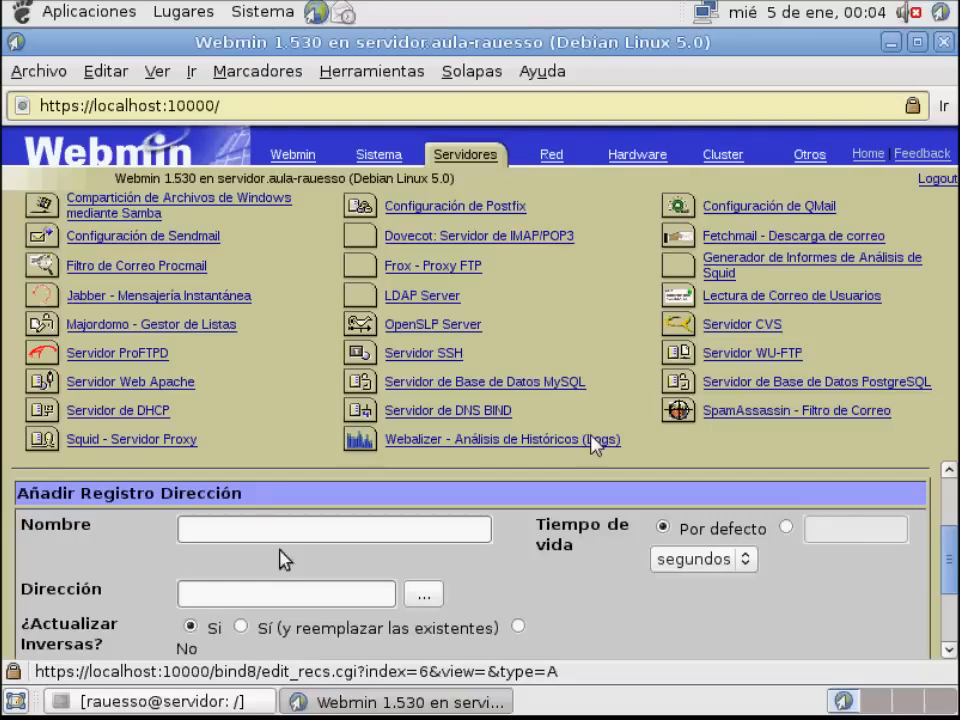
Create an address record named servidor.aula-rauesso with the address 192.168.1.6
click(368, 538)
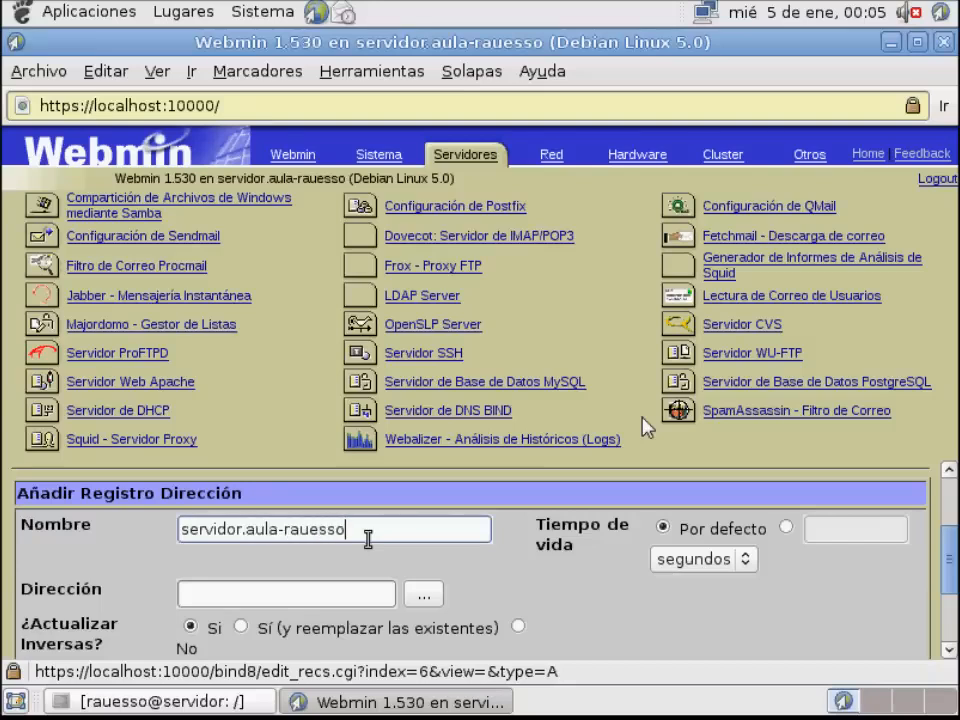
click(241, 598)
text(1)
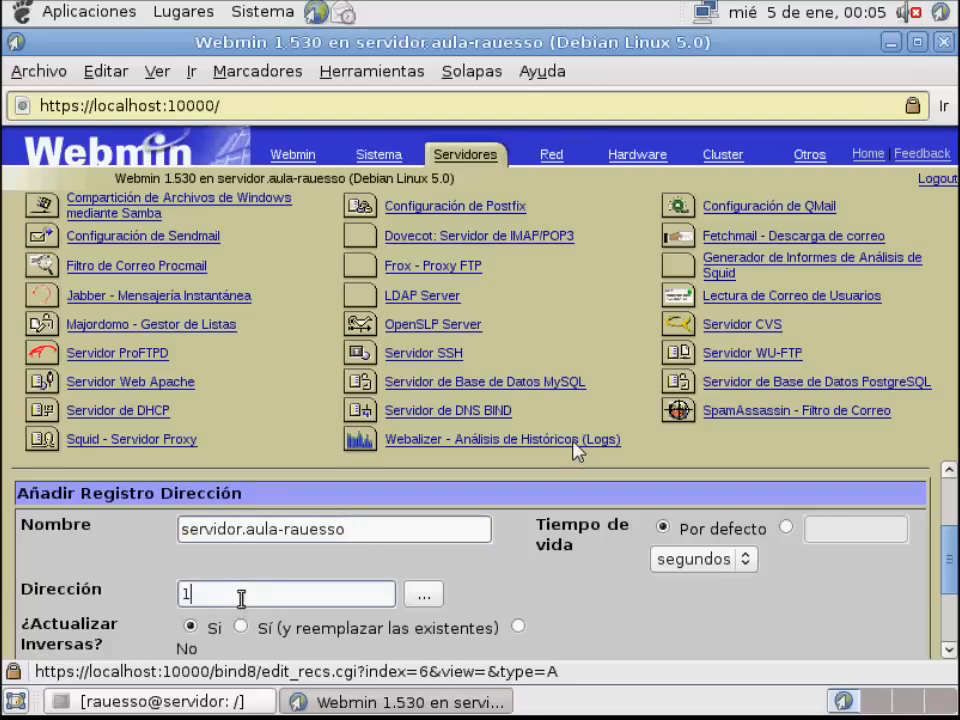
text(92.)
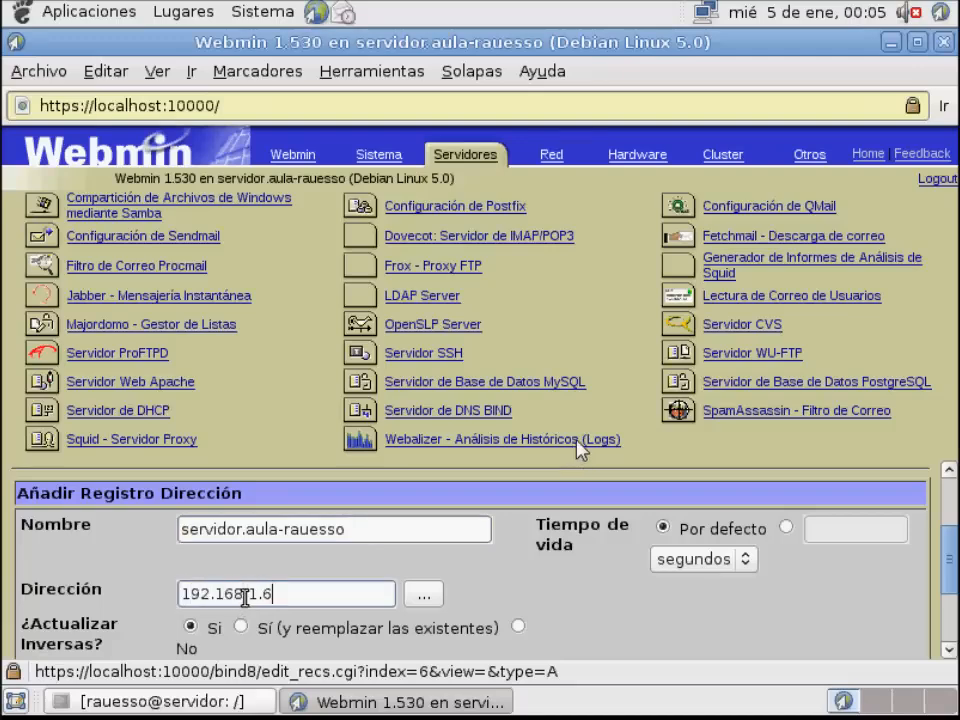
text(168.1.6)
scroll(246, 600, down, 3)
click(70, 572)
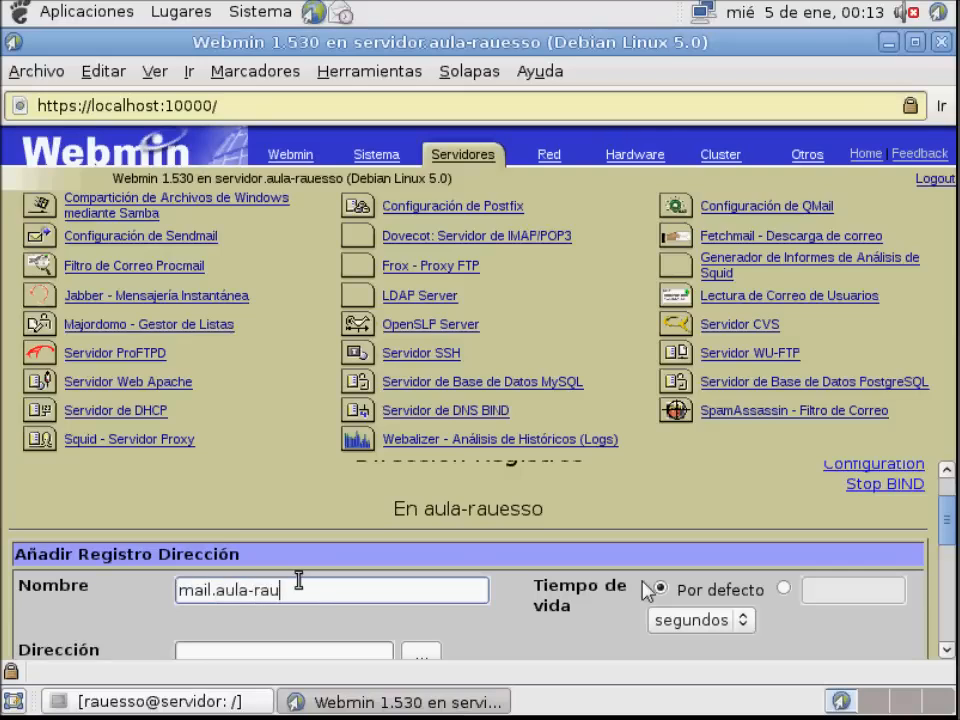
Create an address record named mail.aula-rauesso with the address 192.168.1.7 and check the record list
scroll(298, 580, down, 1)
click(272, 603)
text(192.168.1.7)
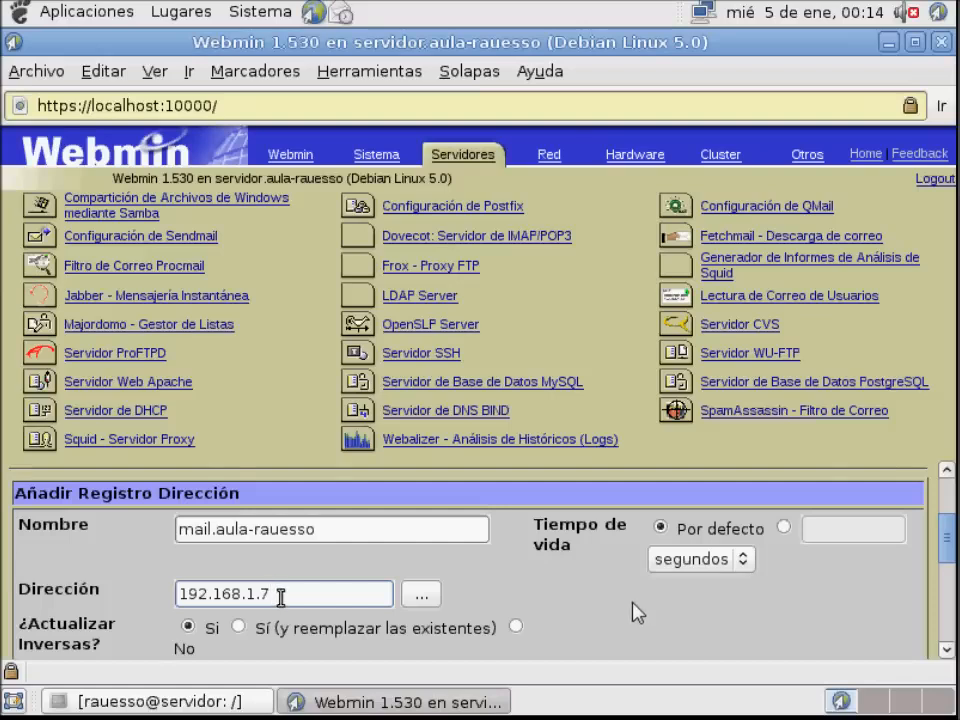
scroll(281, 596, down, 1)
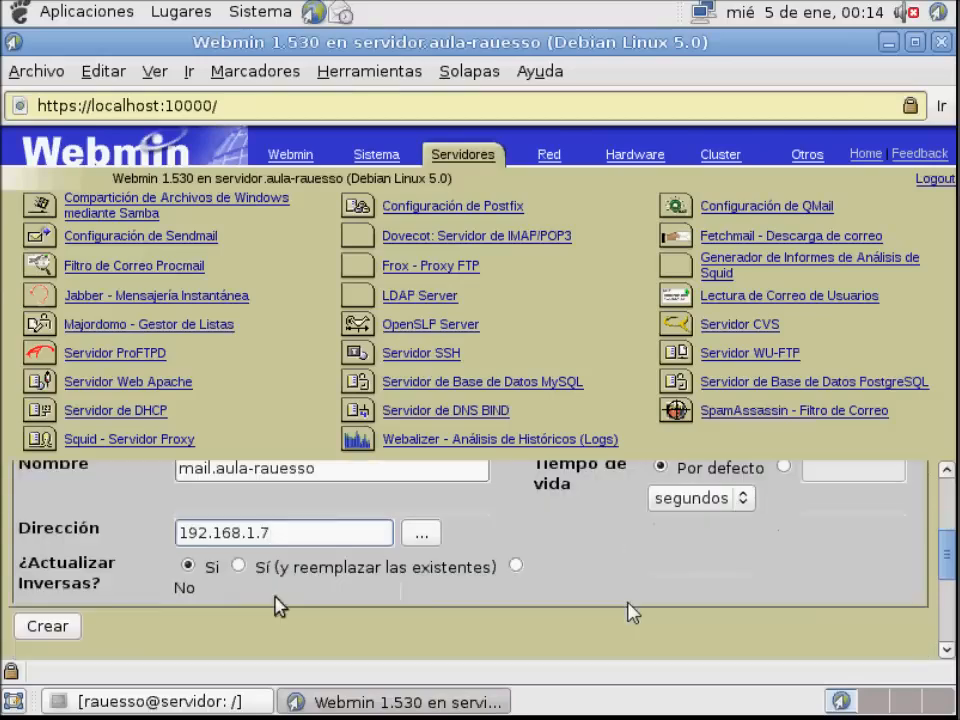
scroll(118, 604, up, 1)
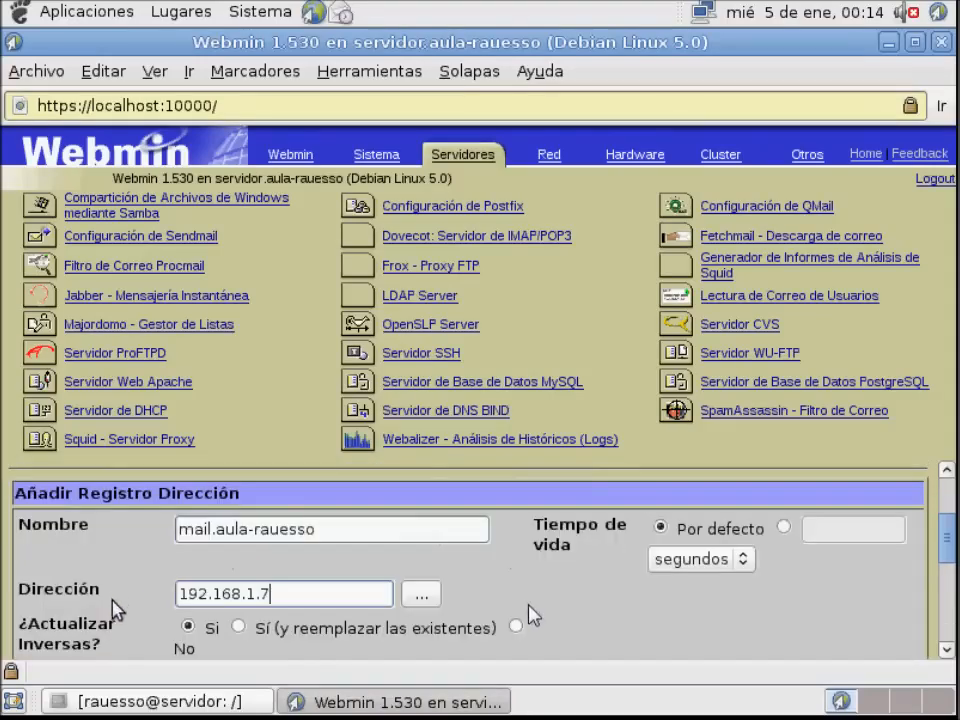
scroll(110, 608, down, 1)
click(45, 637)
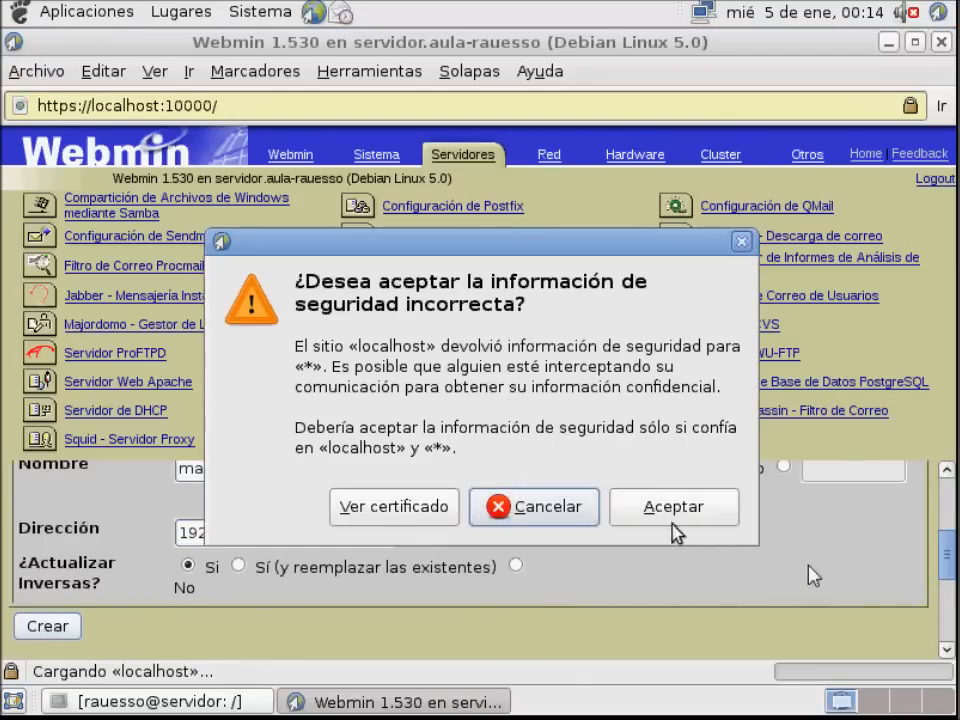
click(674, 514)
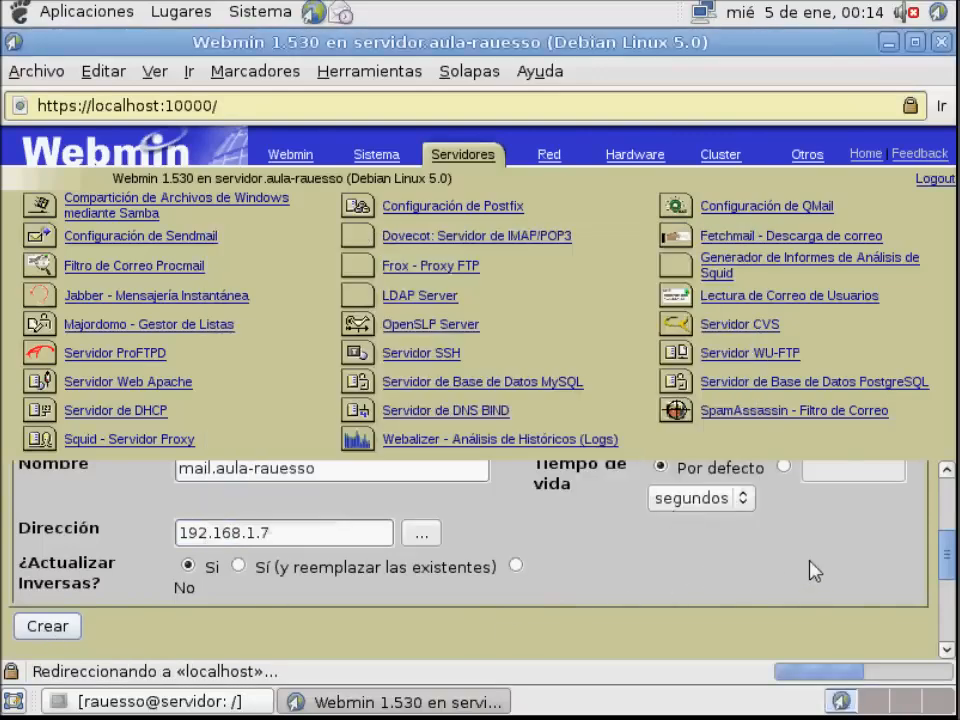
click(656, 520)
scroll(510, 570, down, 5)
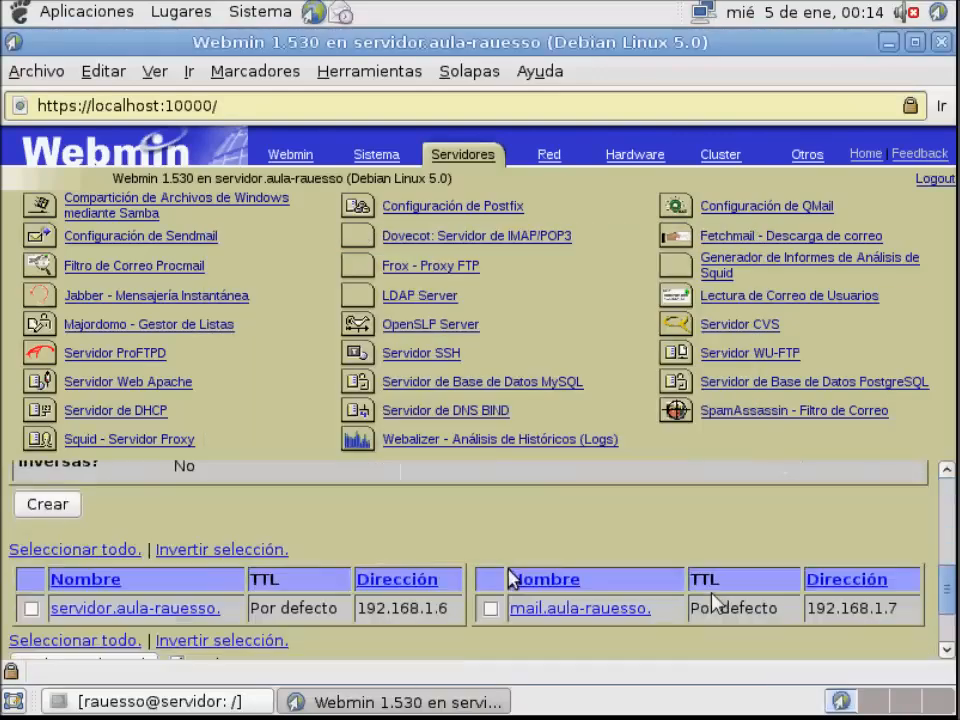
scroll(484, 578, down, 2)
Create an address record named pc1.aula-rauesso with the address 192.168.1.8
scroll(542, 525, up, 4)
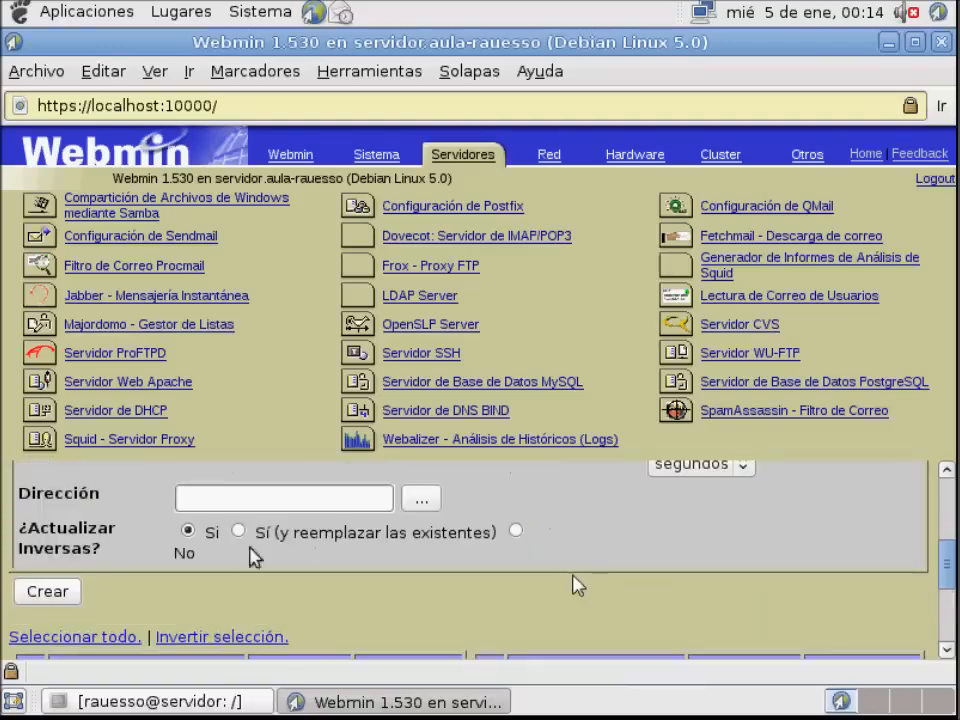
scroll(250, 540, up, 3)
click(222, 554)
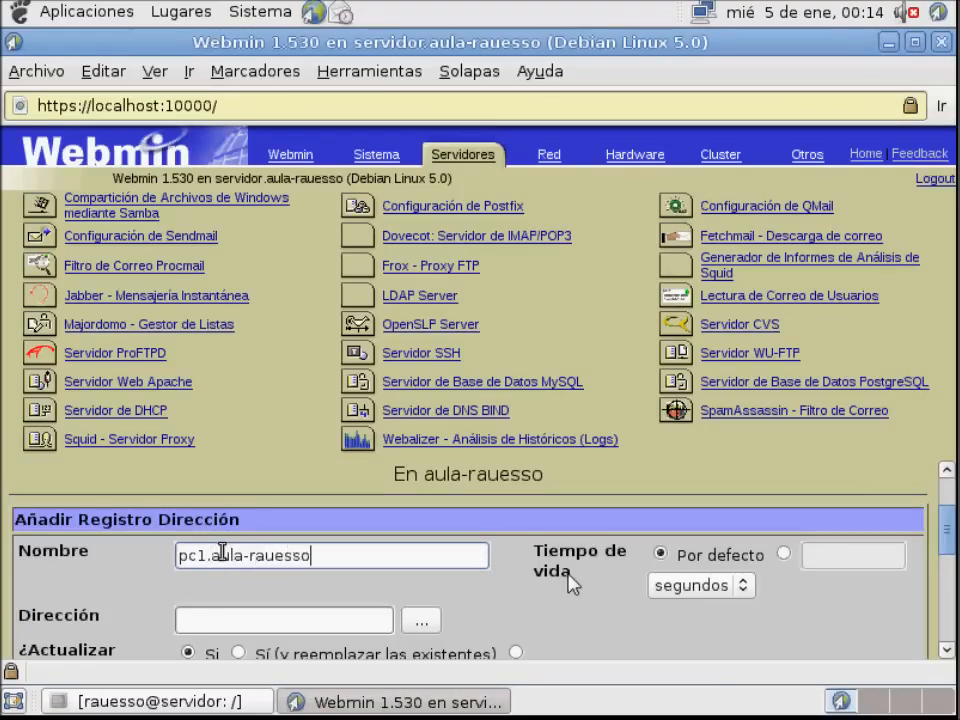
click(259, 621)
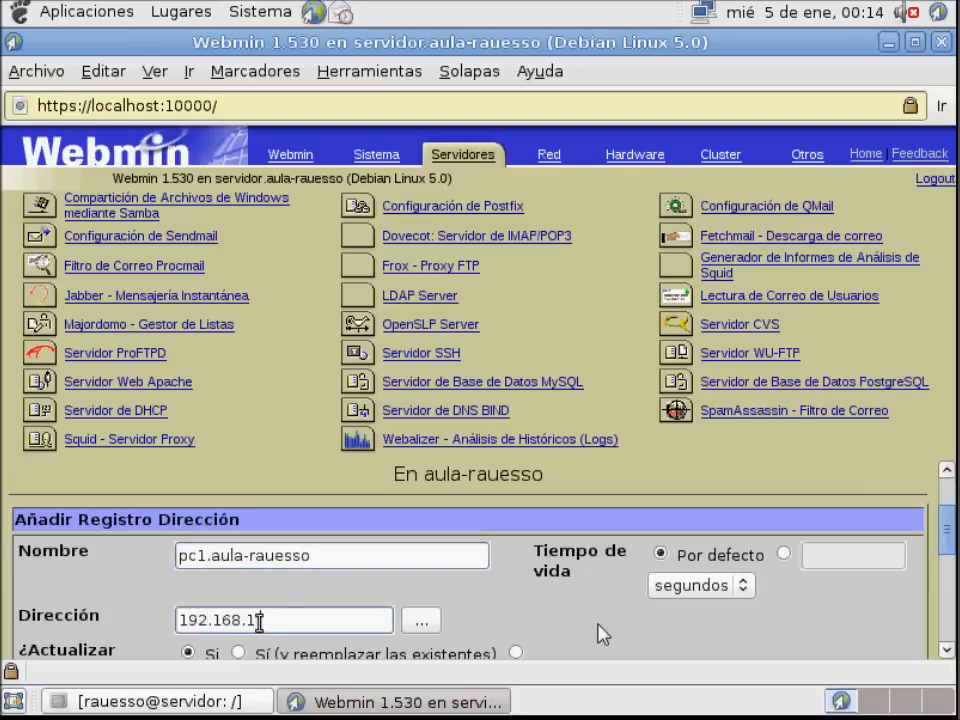
scroll(606, 629, down, 5)
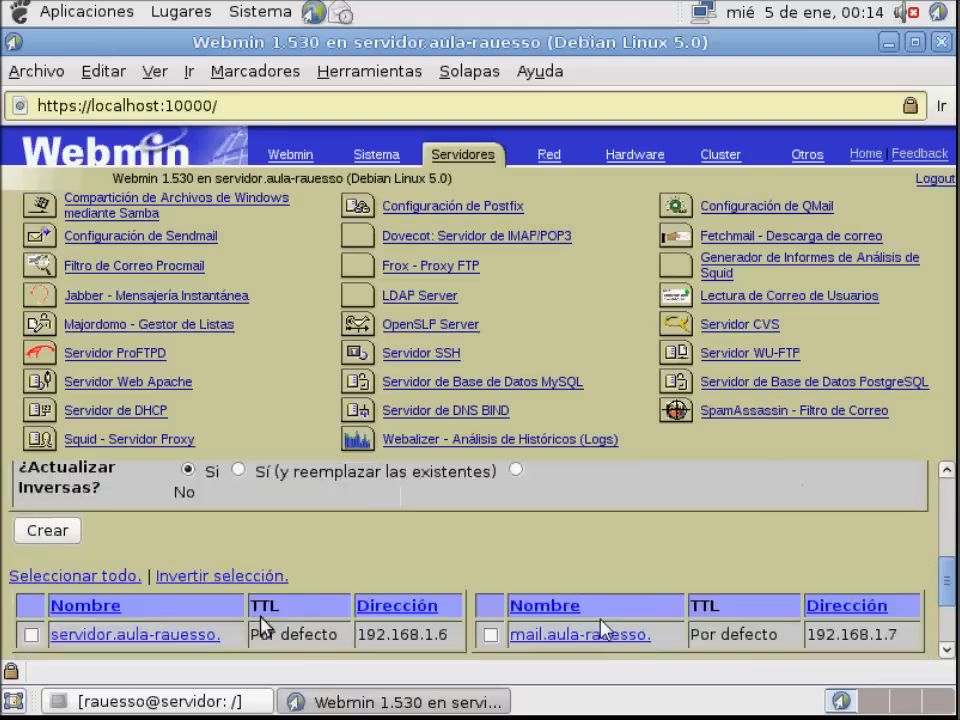
scroll(86, 545, up, 1)
click(68, 535)
scroll(415, 611, down, 5)
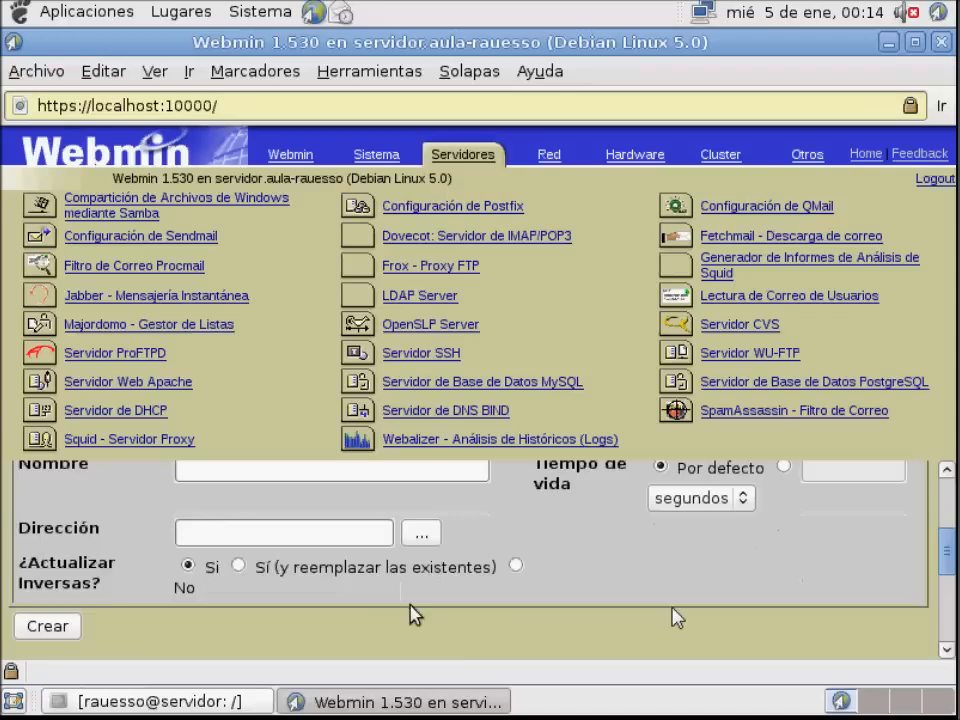
scroll(413, 615, up, 5)
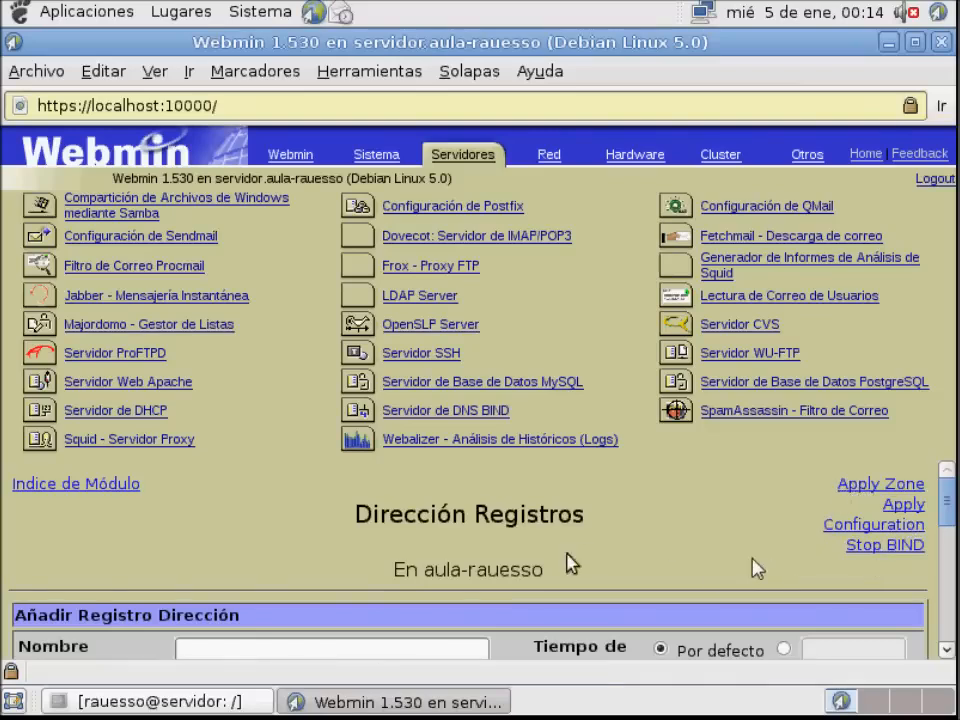
Switch to the terminal, ping pc1.aula-rauesso to test its name resolution, and stop the ping
click(238, 701)
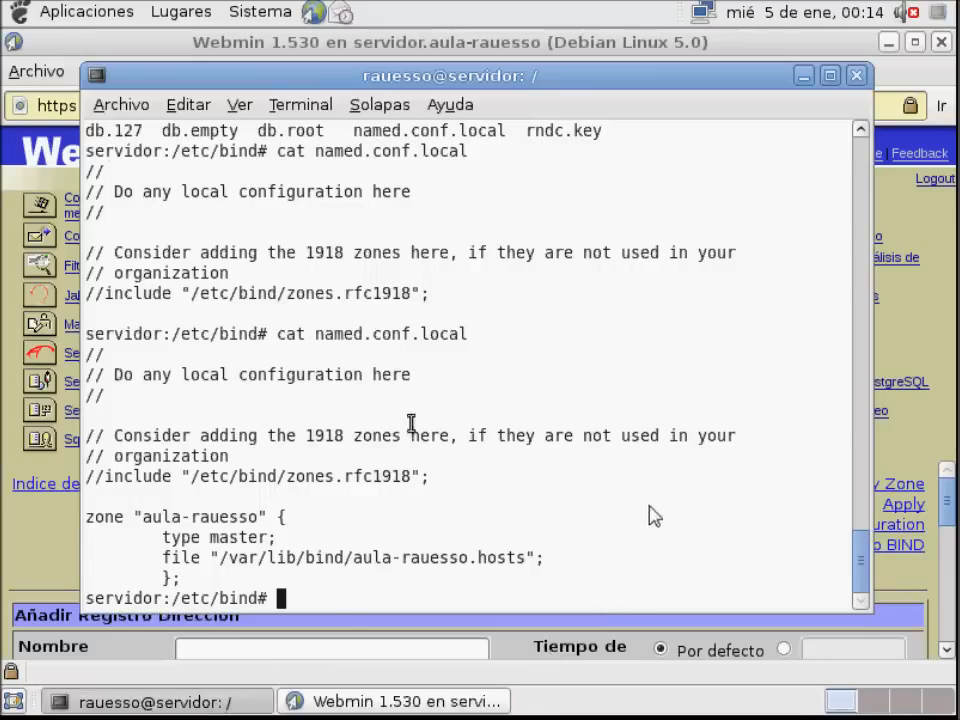
text(ping )
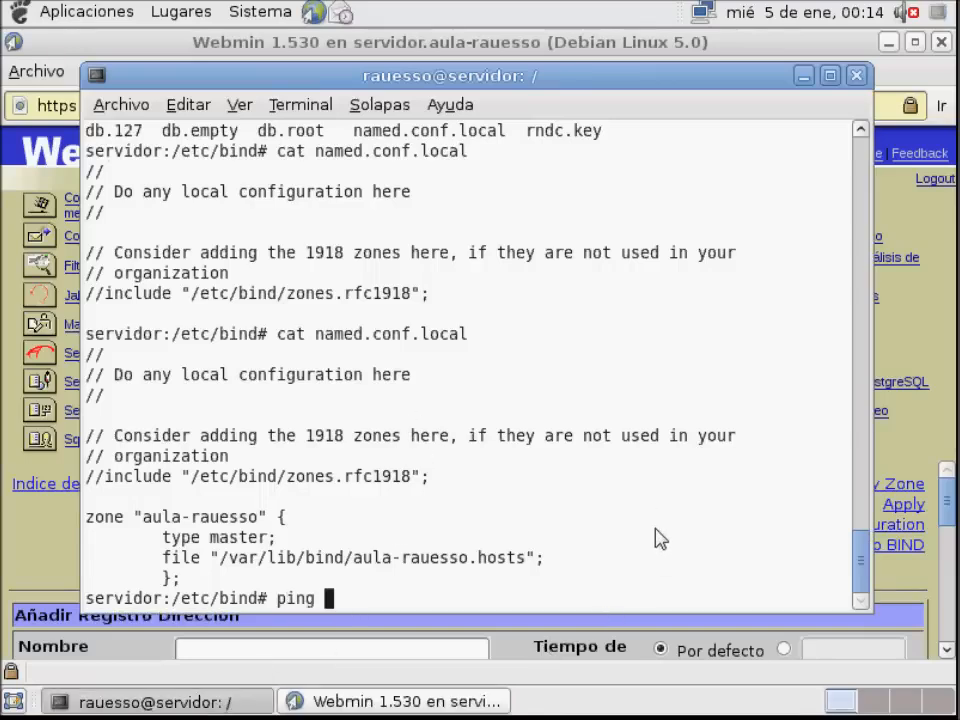
text(pc1.aula-rauesso)
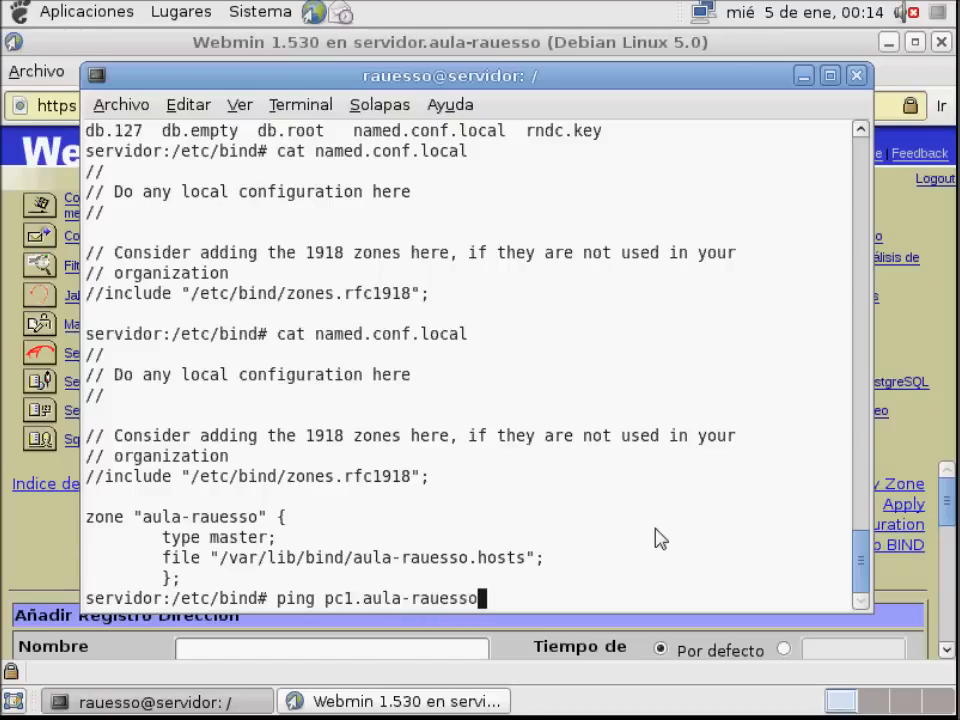
key(Return)
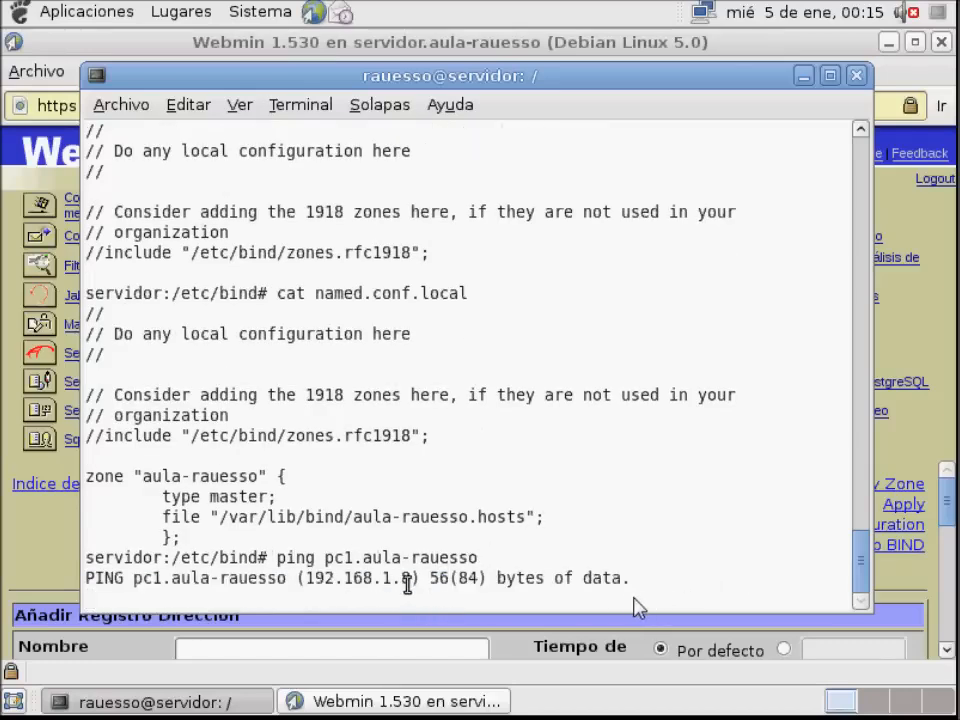
key(ctrl+z)
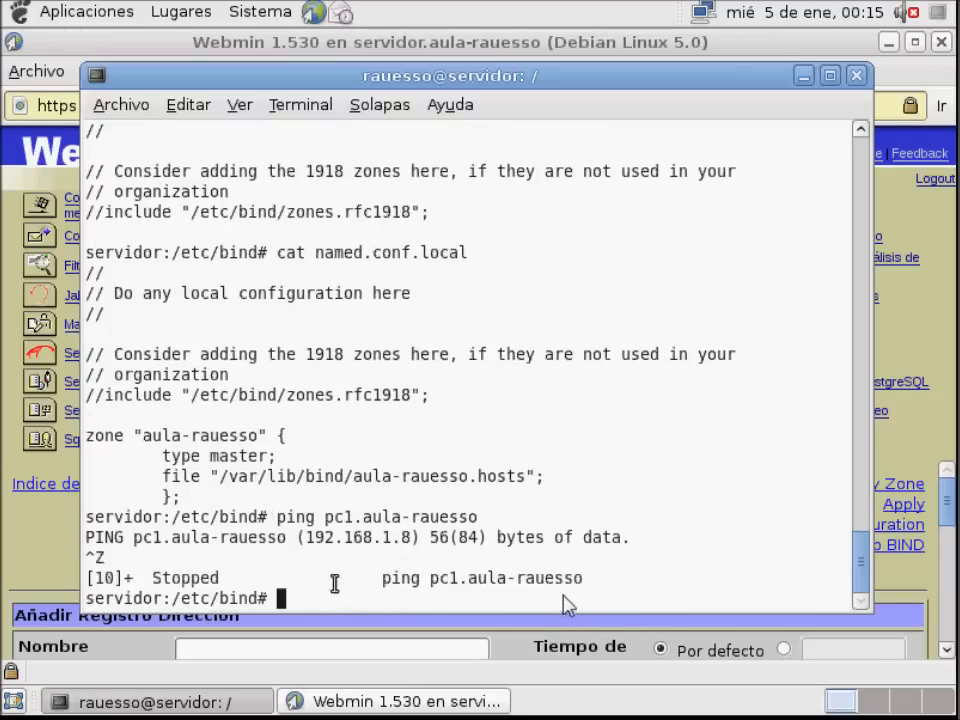
Ping mail.aula-rauesso to test its name resolution and stop the ping
text(ping mail.aula-rauesso)
key(Return)
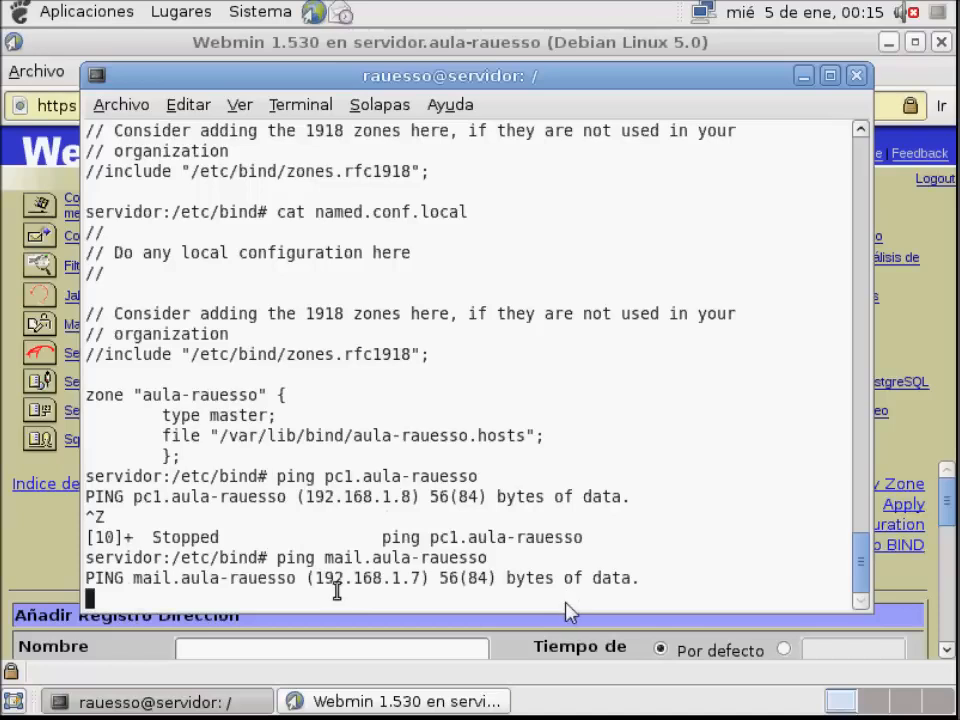
key(ctrl+z)
Ping servidor.aula-rauesso to test its name resolution and stop the ping
text(p)
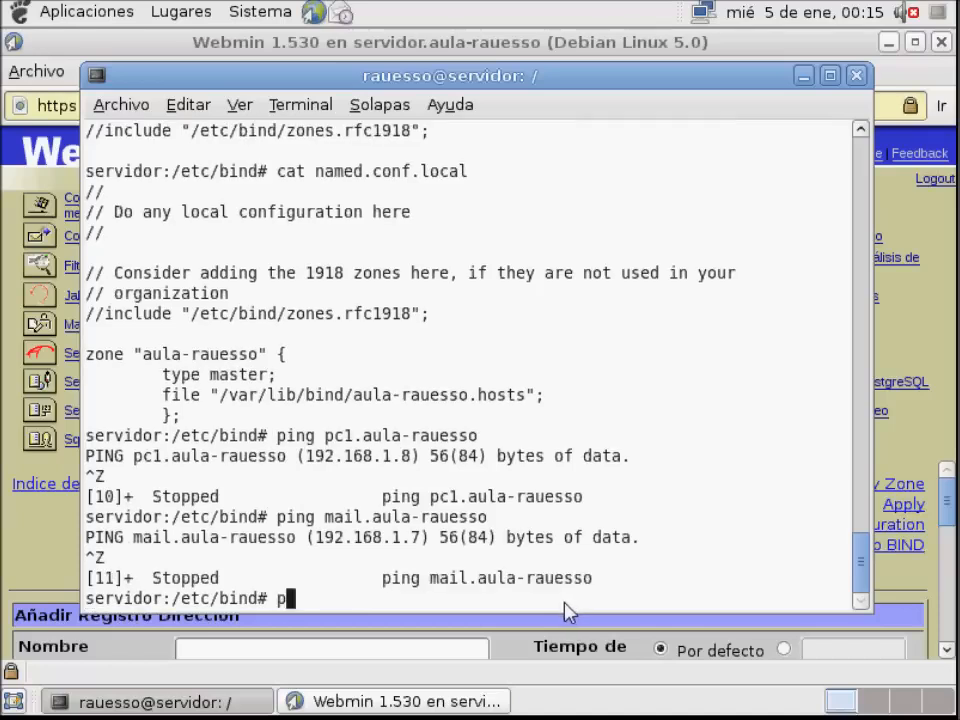
text(ing servidor)
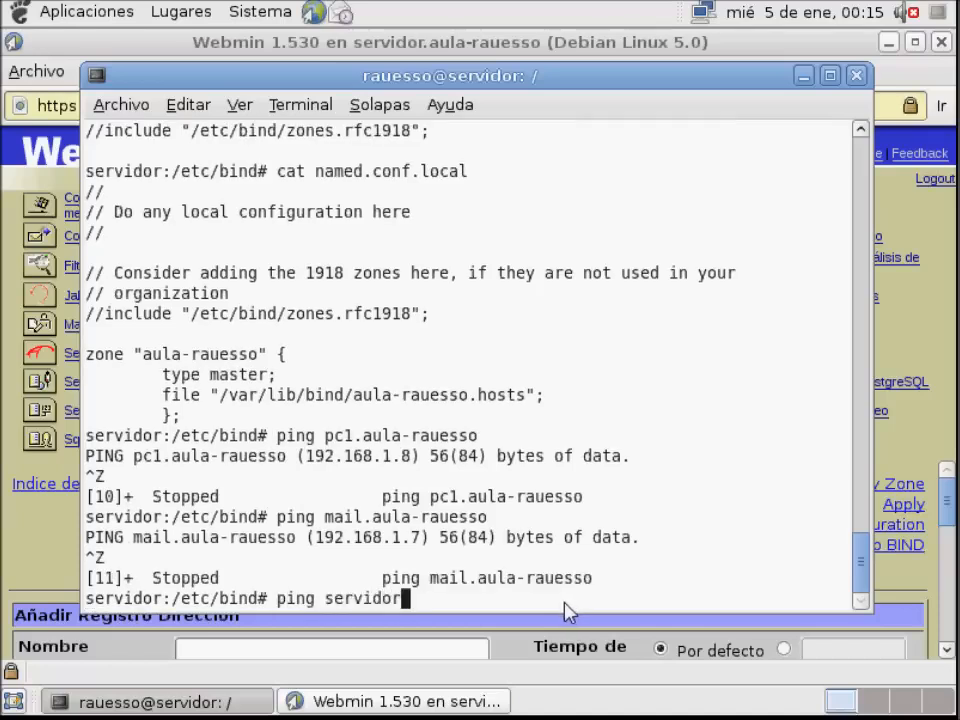
text(.aula-rauesso)
key(Return)
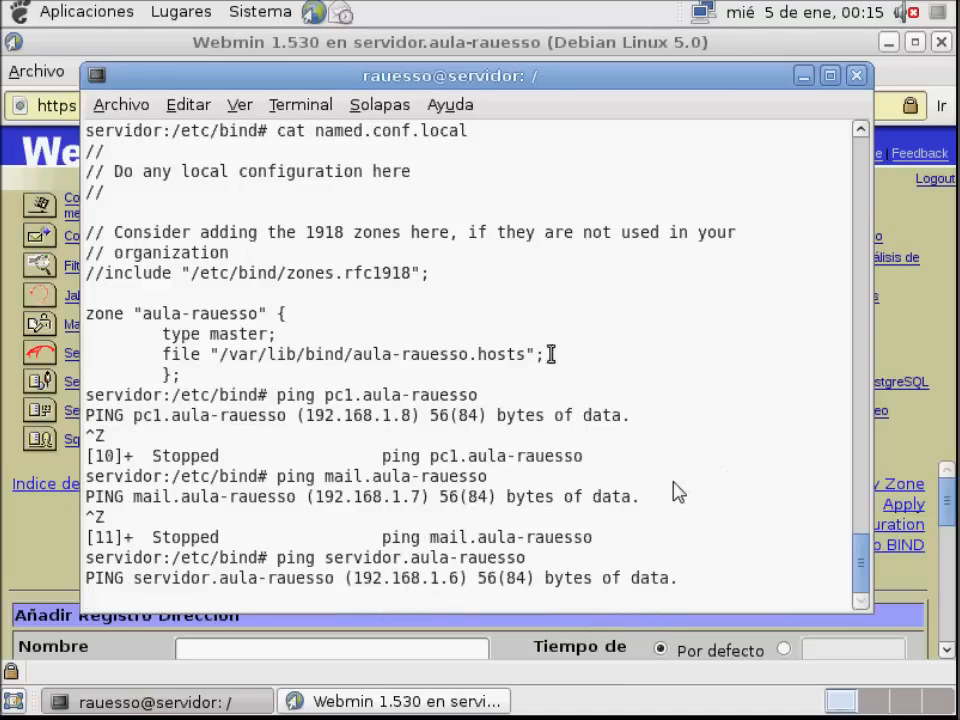
key(ctrl+z)
Return to Webmin and open the name alias records form of the aula-rauesso master zone from the module index
click(868, 463)
scroll(671, 549, down, 3)
scroll(456, 561, up, 3)
click(130, 484)
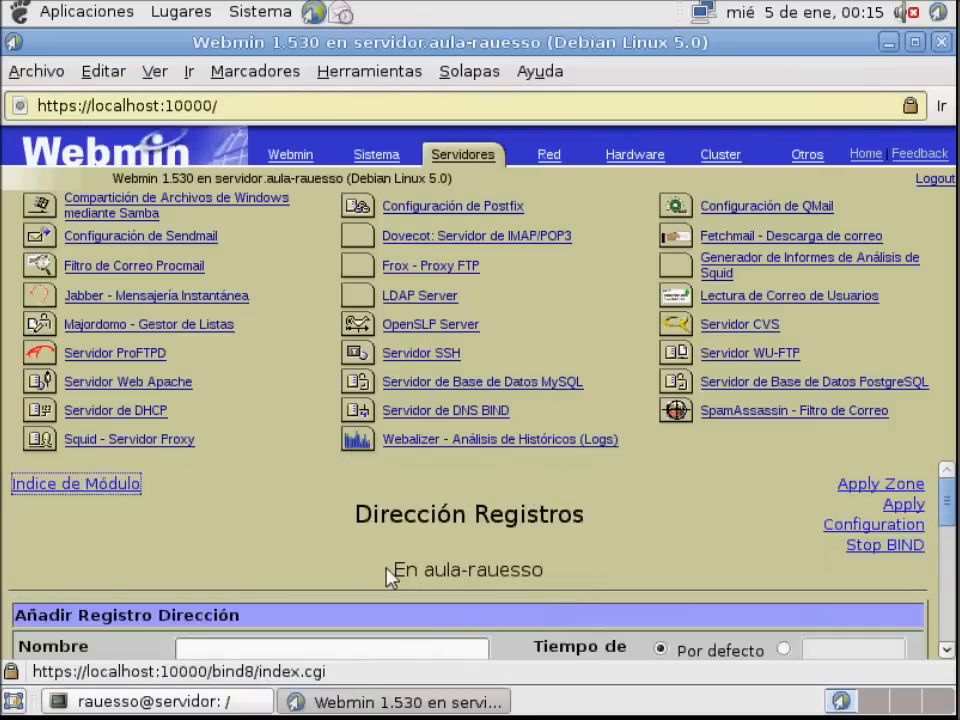
scroll(300, 553, down, 2)
scroll(300, 553, down, 10)
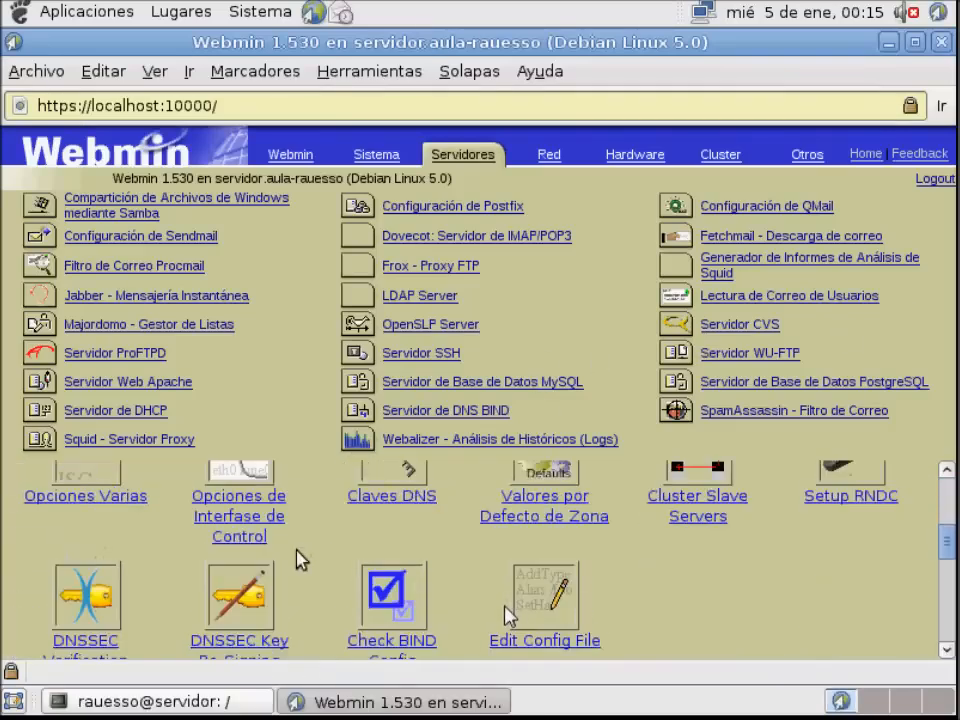
click(855, 610)
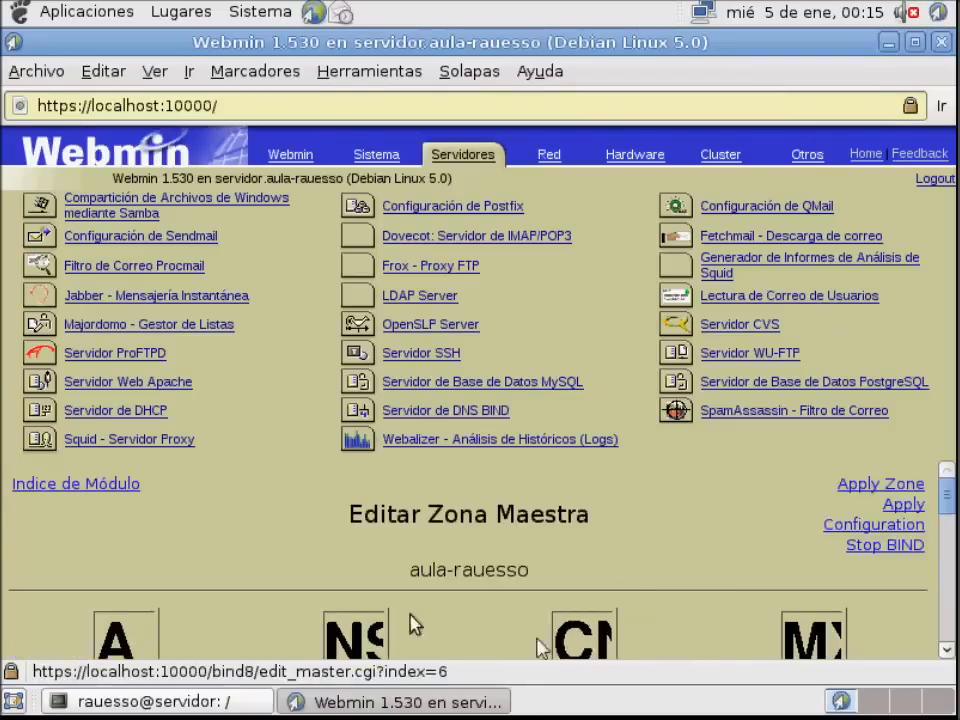
scroll(411, 624, down, 2)
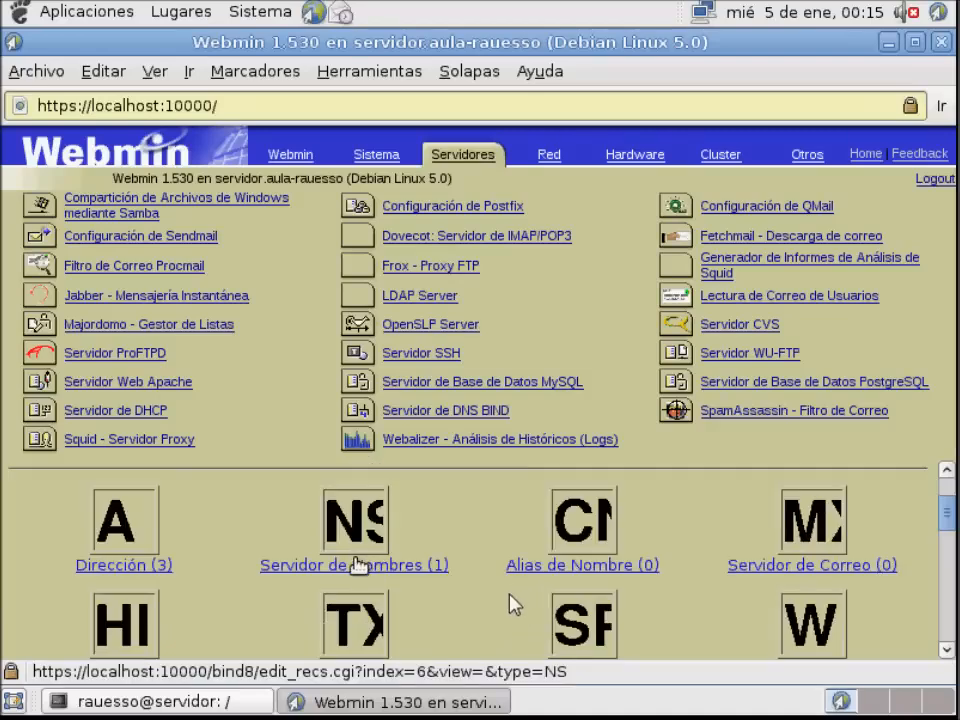
click(552, 570)
scroll(517, 571, down, 2)
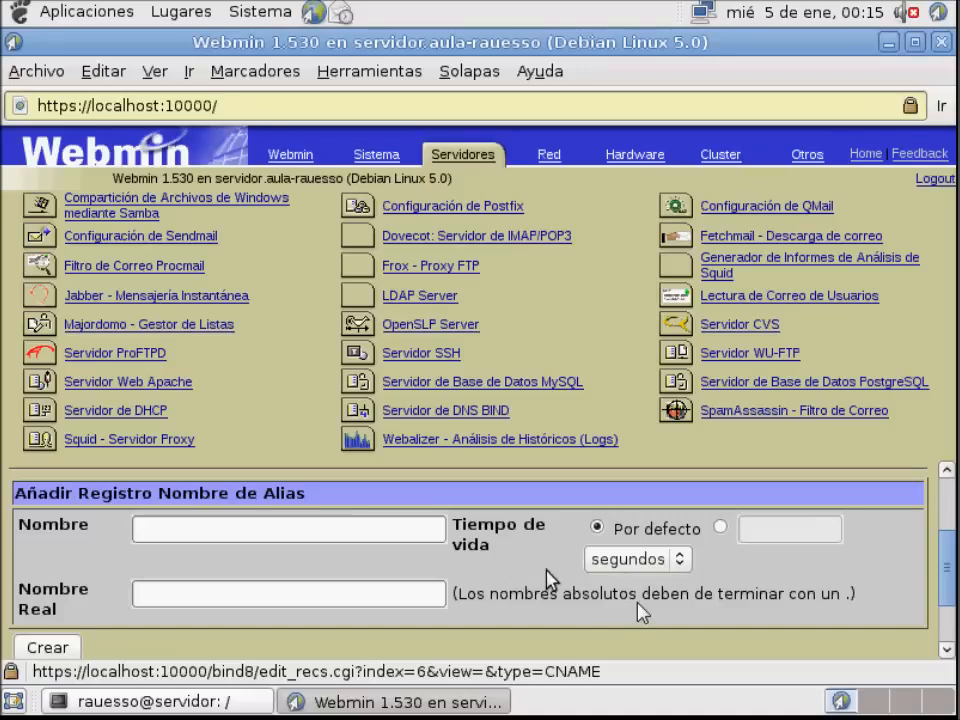
Create an alias record named ordenador1.aula-rauesso with the real name pc1.aula-rauesso and check it in the record list
click(390, 527)
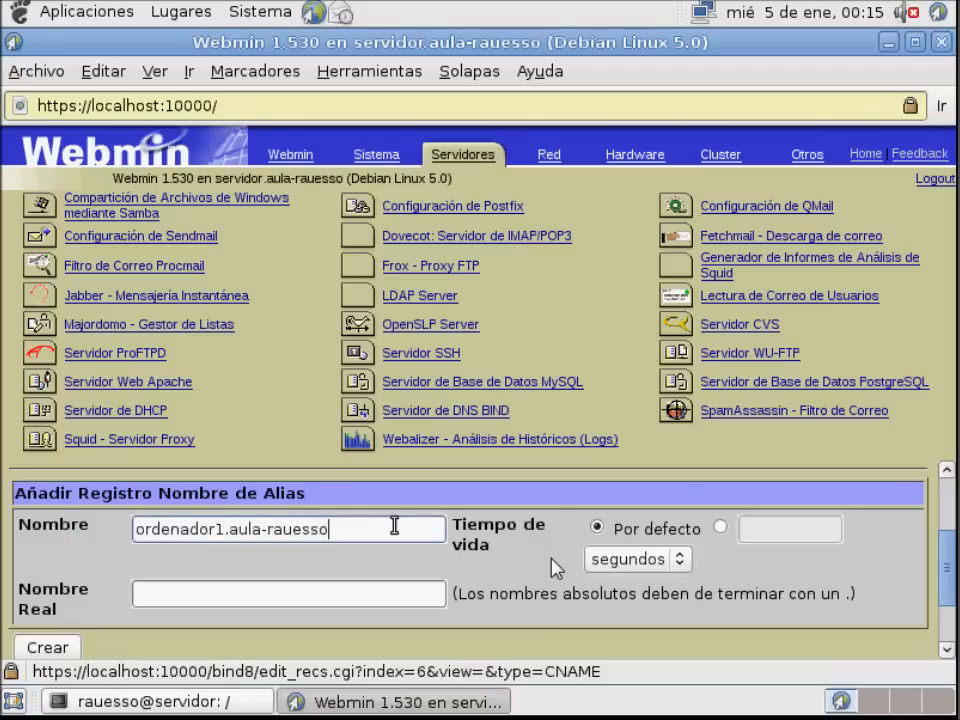
click(300, 595)
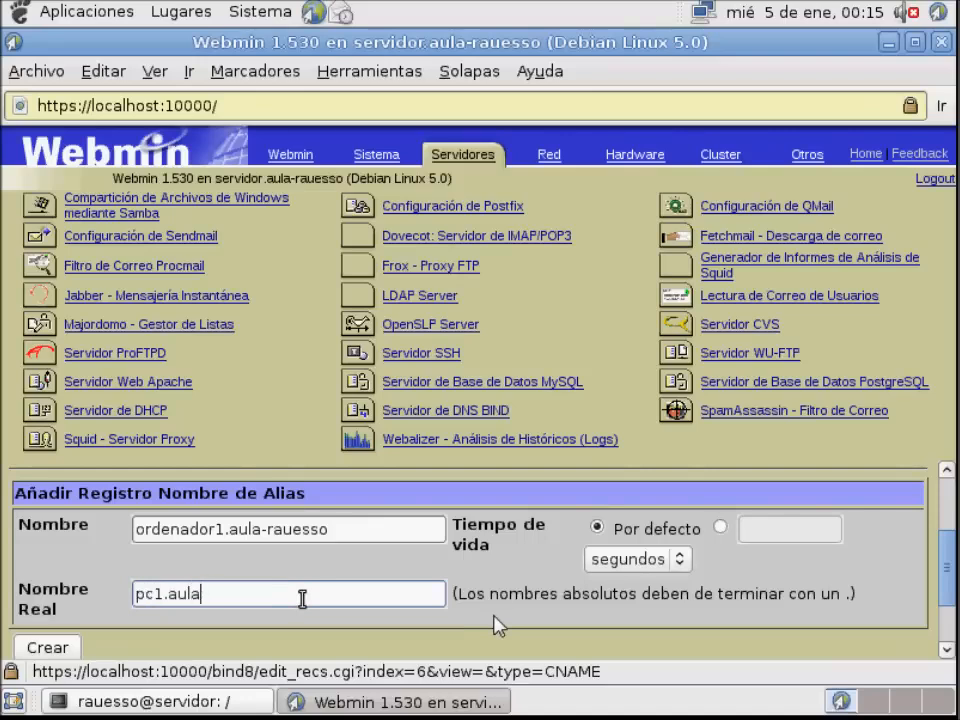
text(pc1.aula-rauesso)
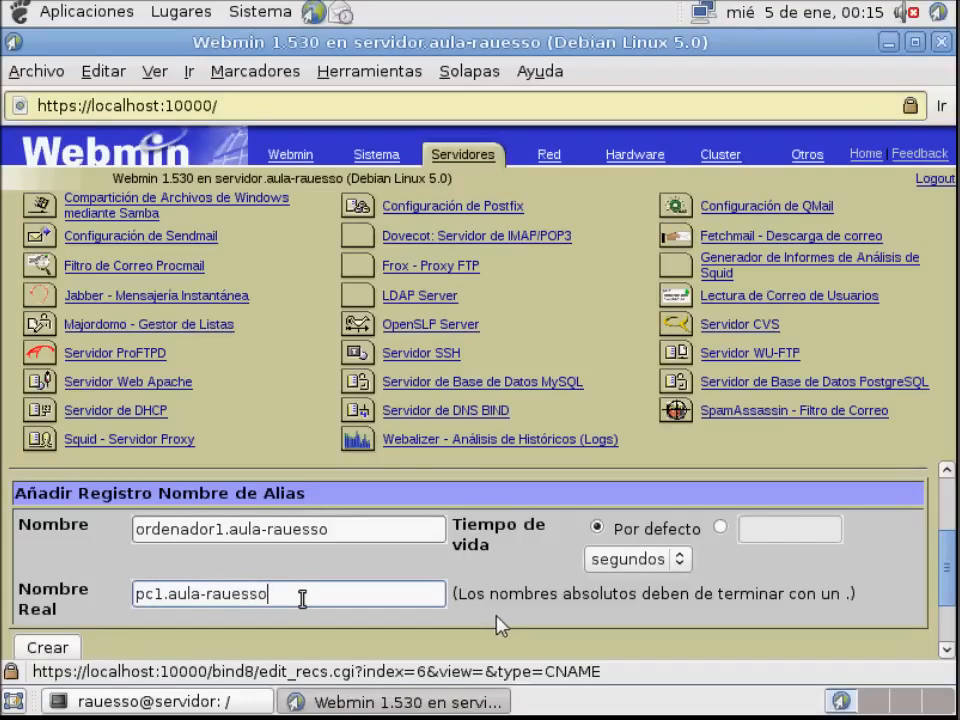
scroll(500, 620, down, 2)
click(40, 585)
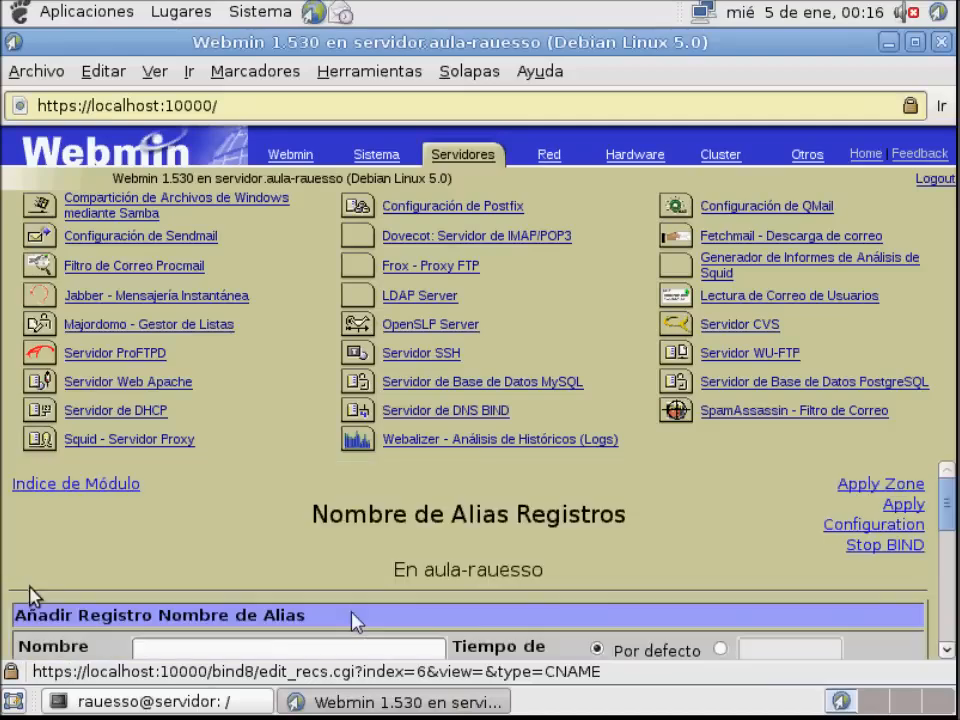
scroll(475, 620, down, 4)
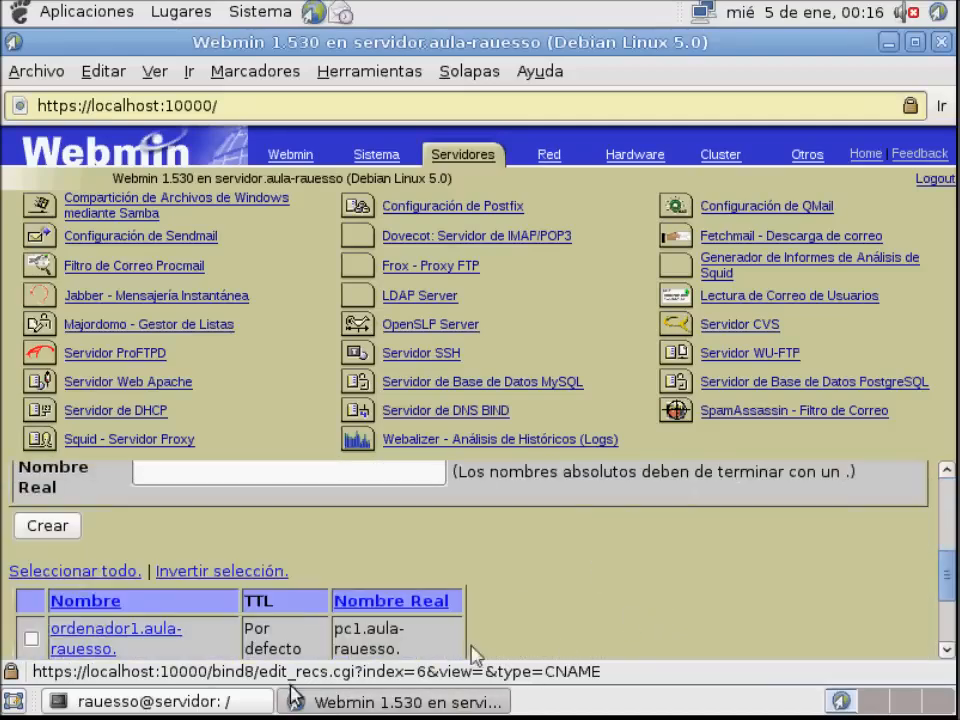
scroll(460, 645, down, 1)
scroll(611, 604, up, 5)
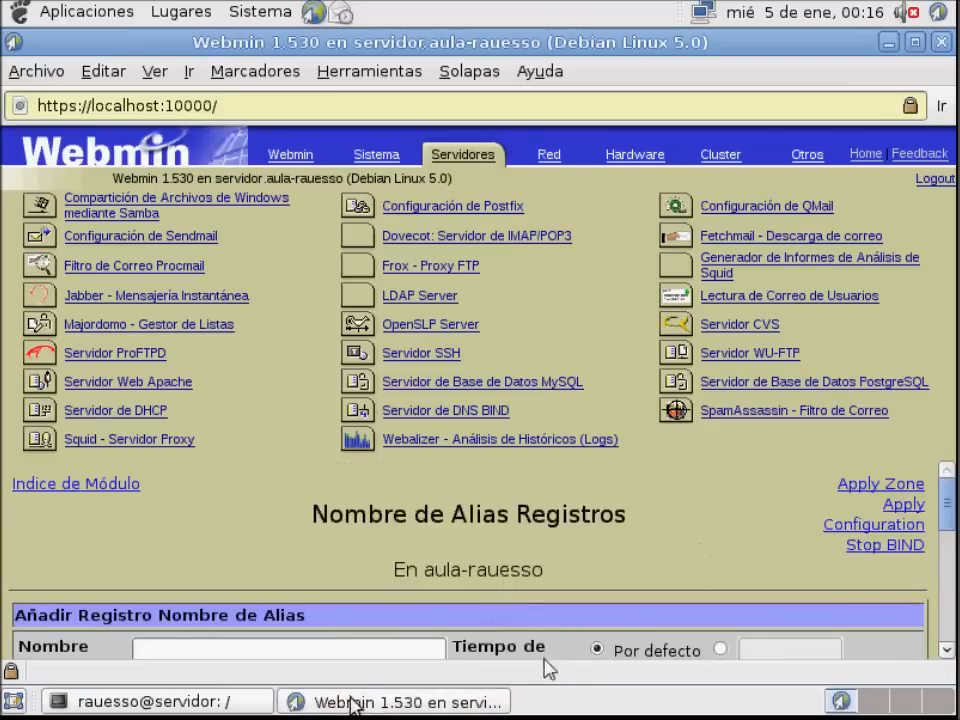
Switch to the terminal, ping ordenador1.aula-rauesso to test the alias resolution, and stop the ping
key(alt+Tab)
text(ping ord)
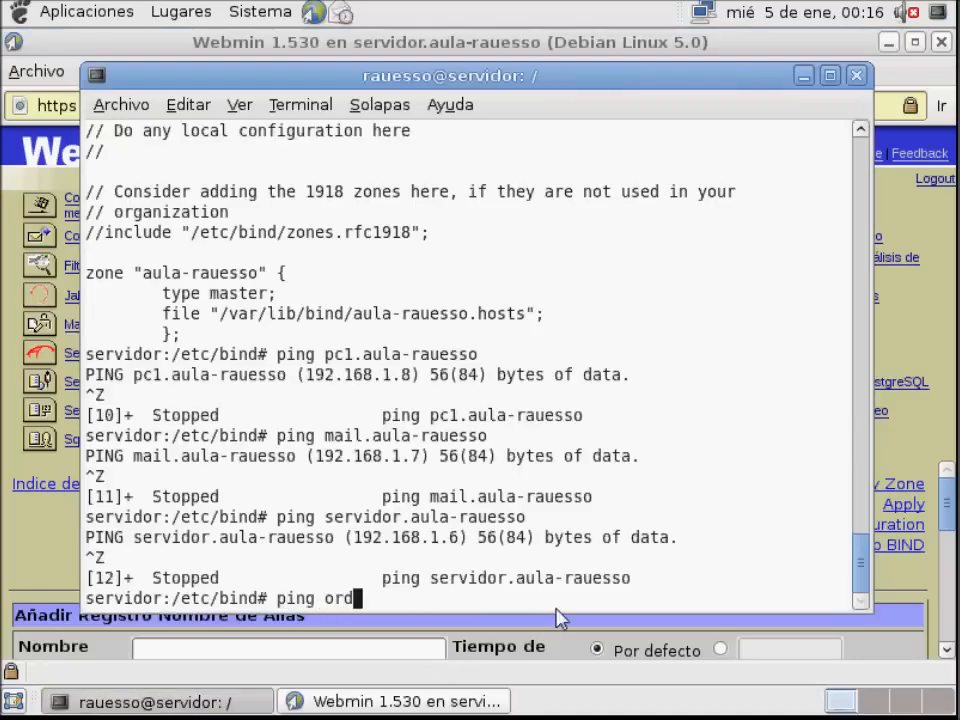
text(enador1.aula-rauesso)
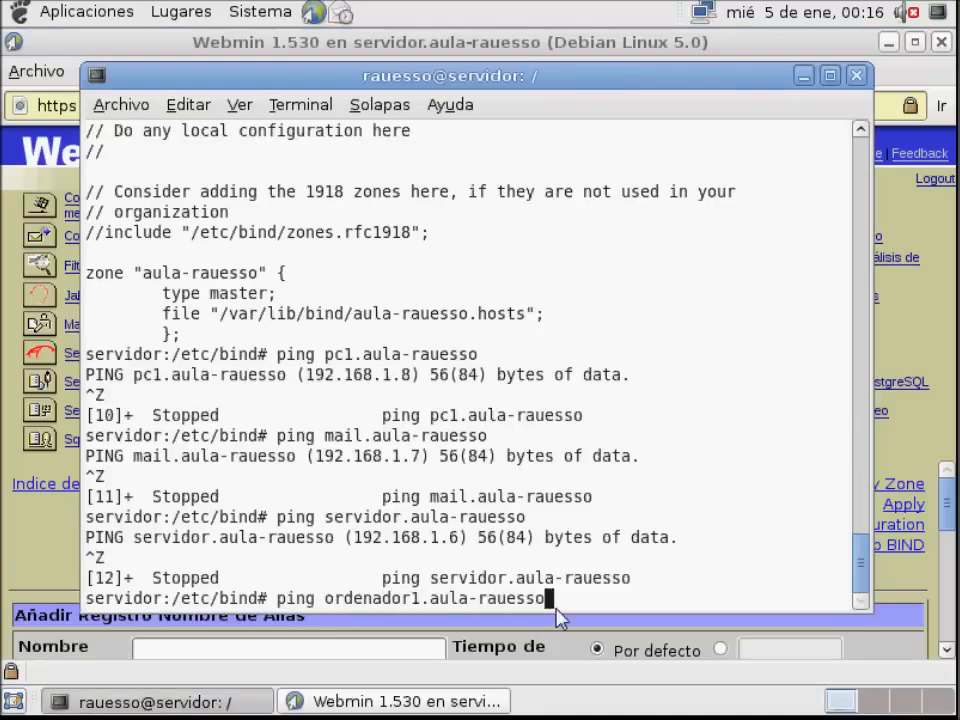
key(Return)
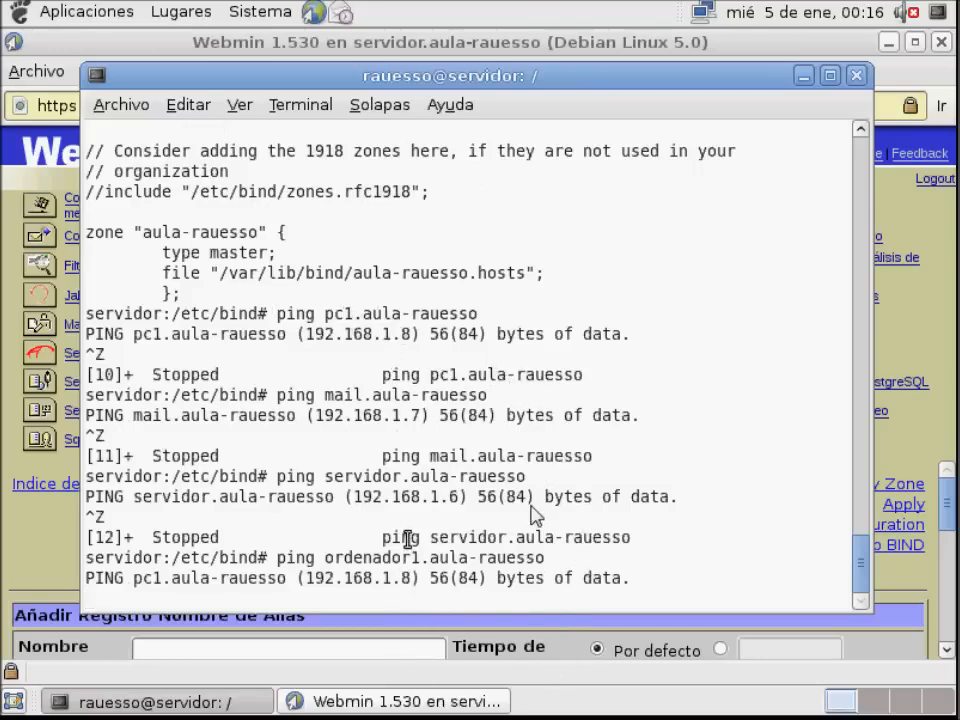
key(ctrl+z)
Return to Webmin and open the mail server records form of the aula-rauesso master zone from the module index
key(alt+Tab)
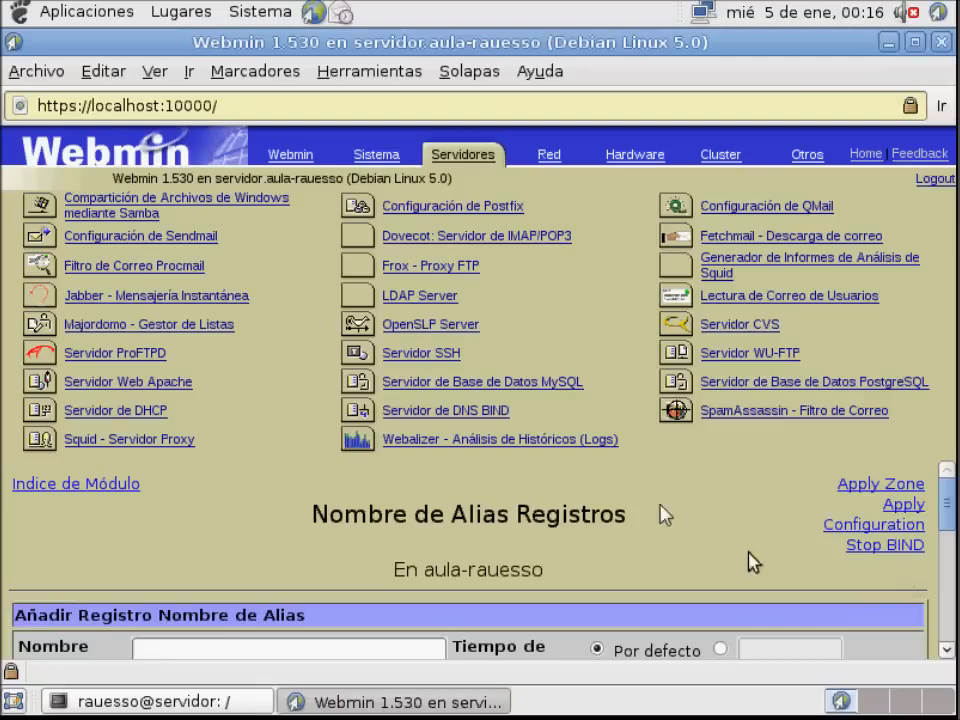
click(129, 484)
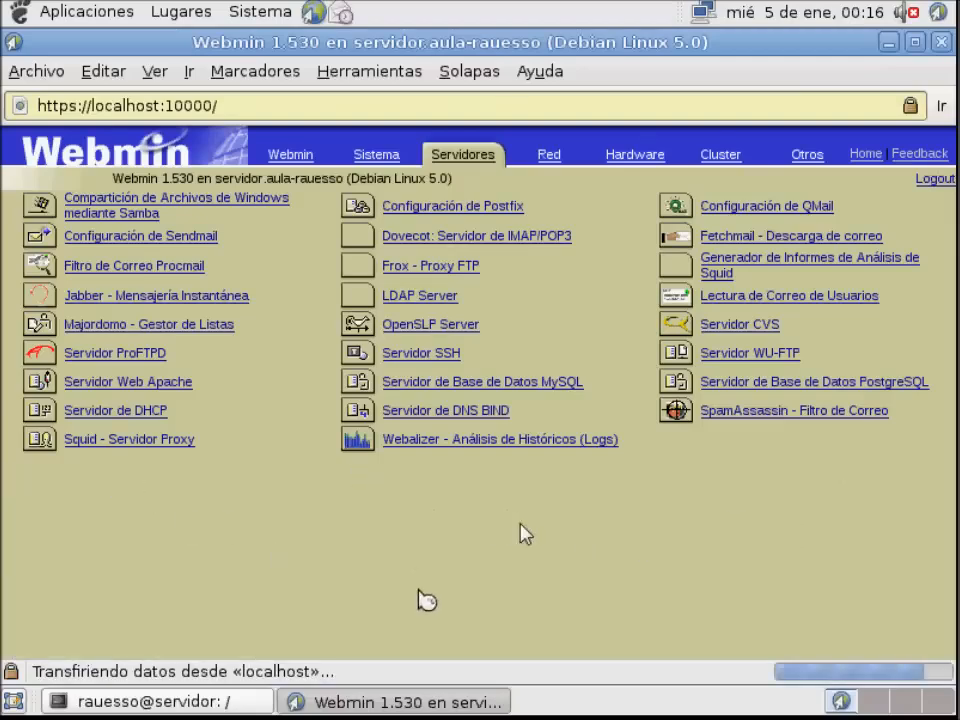
scroll(421, 597, down, 8)
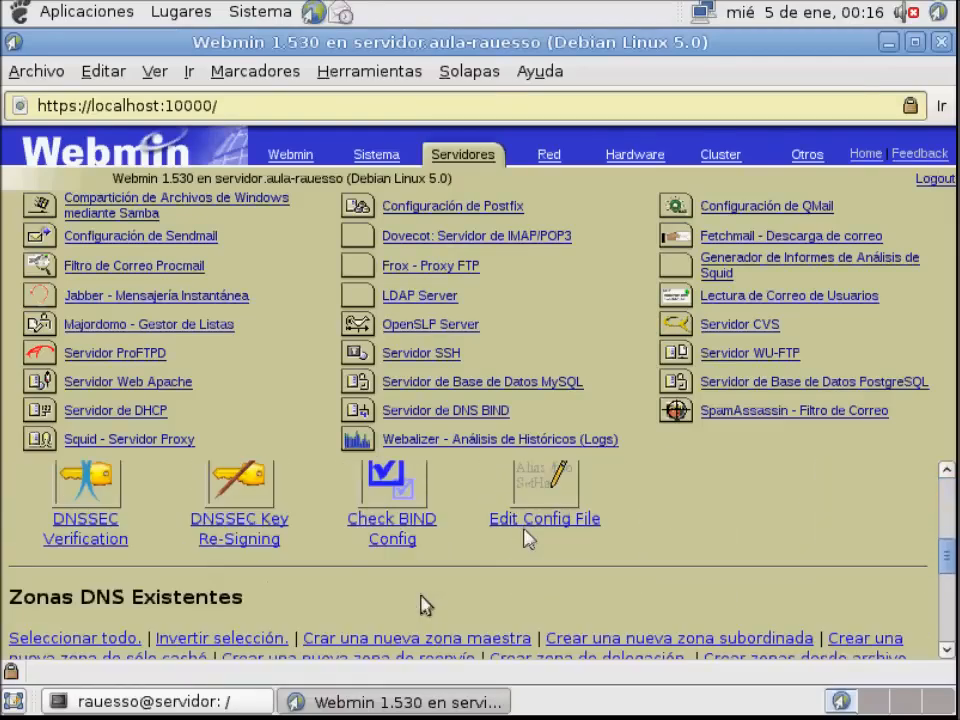
scroll(512, 604, down, 3)
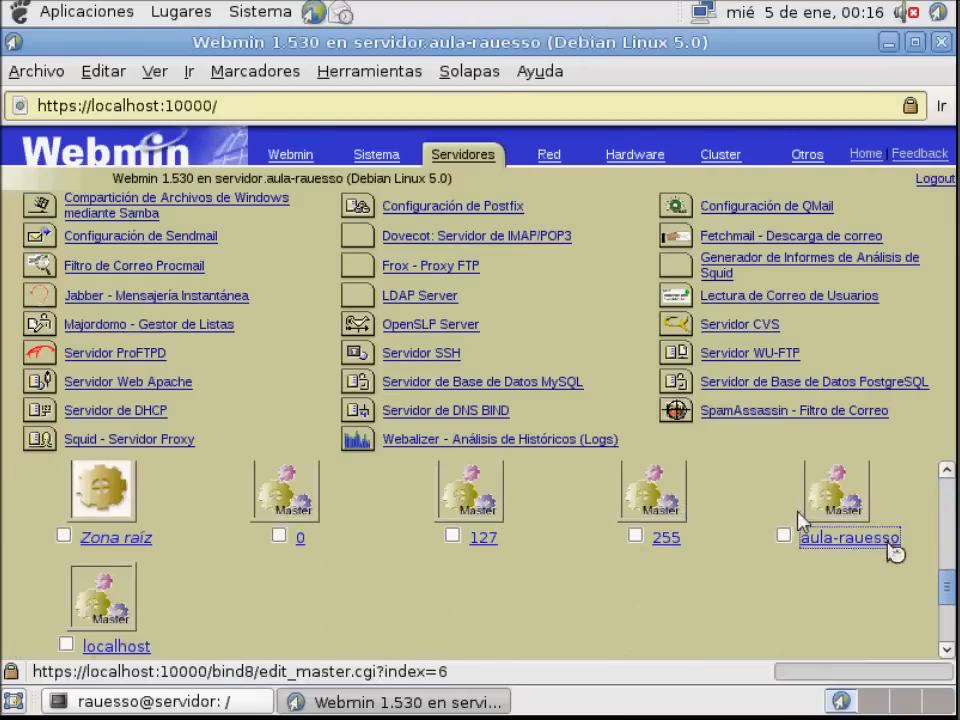
click(892, 548)
scroll(716, 524, down, 3)
click(752, 560)
scroll(469, 563, down, 2)
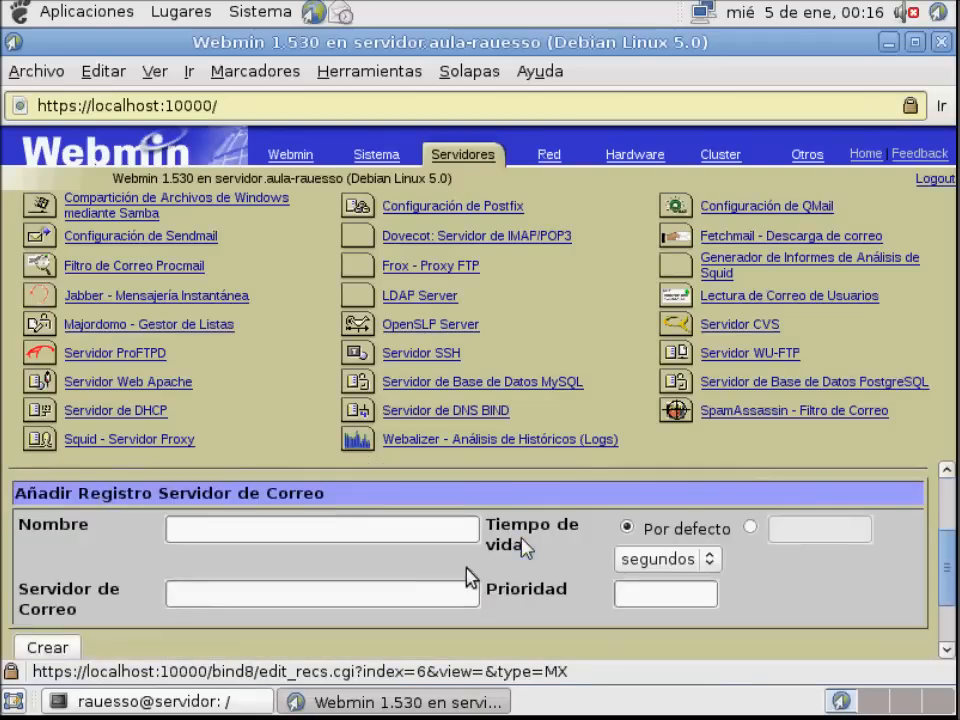
Create a mail server record named aula-rauesso with the mail server mail.aula-rauesso and priority 10
click(358, 528)
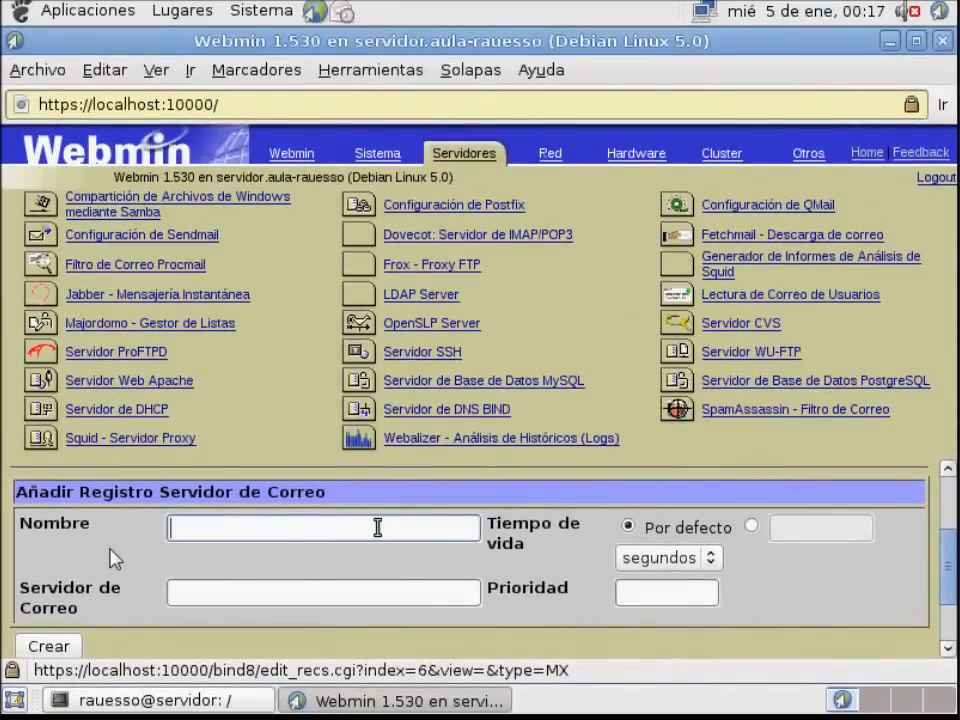
text(aula-rauesso)
click(364, 600)
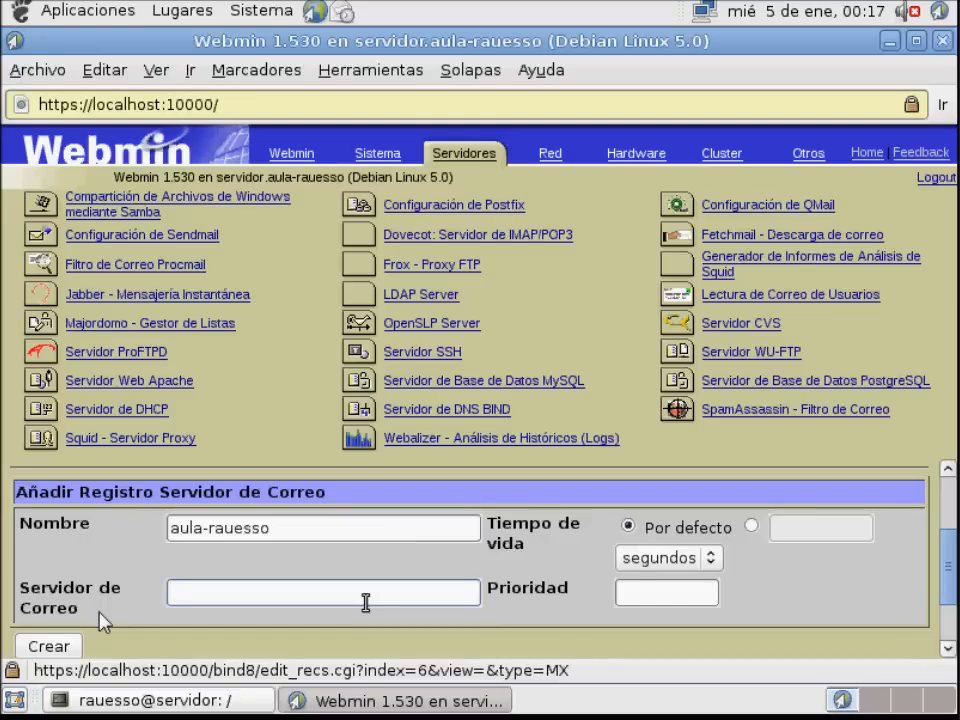
text(mail.aula-rauesso)
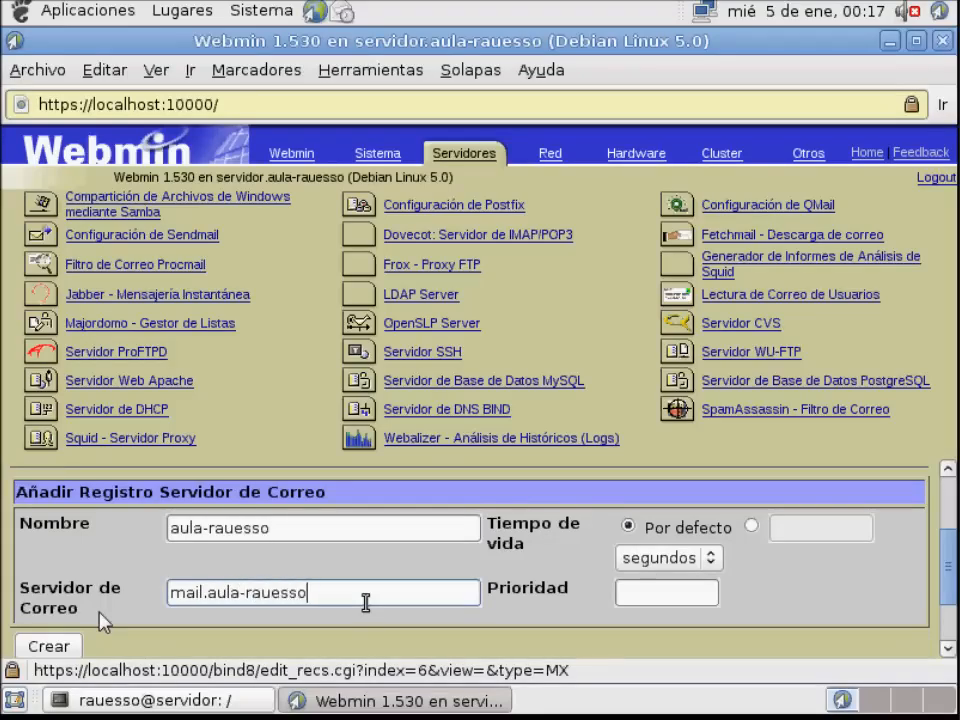
click(622, 592)
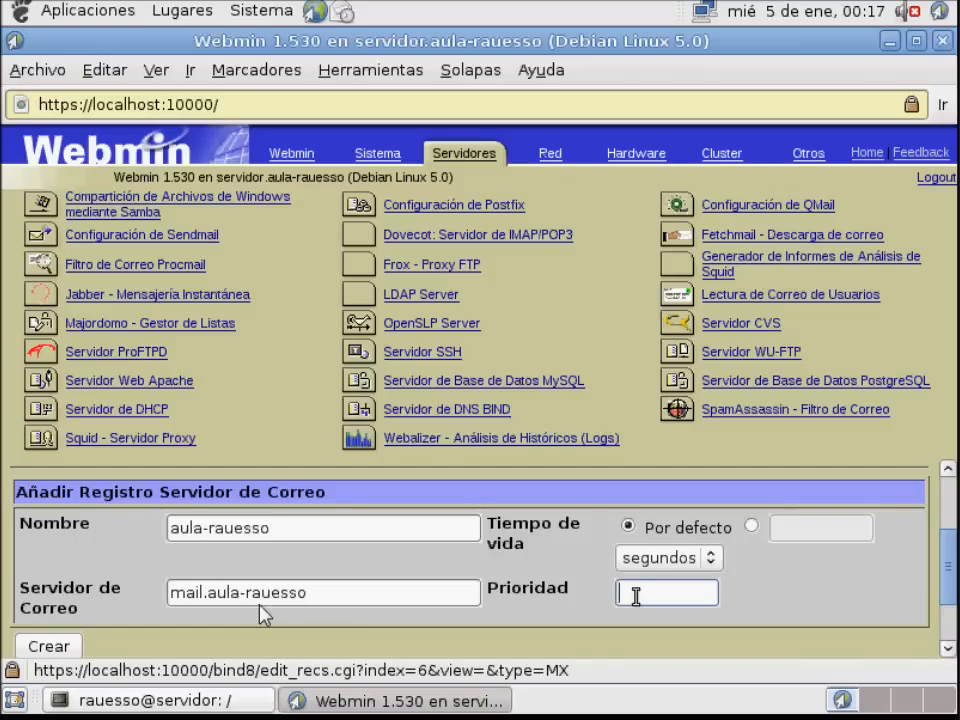
text(10)
scroll(619, 587, down, 1)
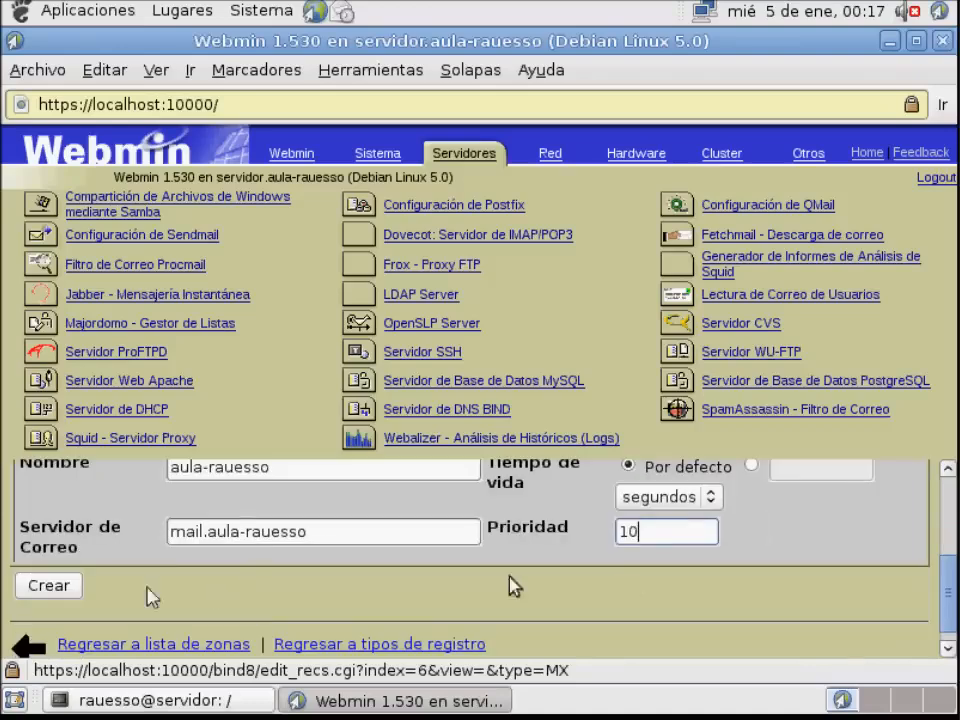
click(60, 590)
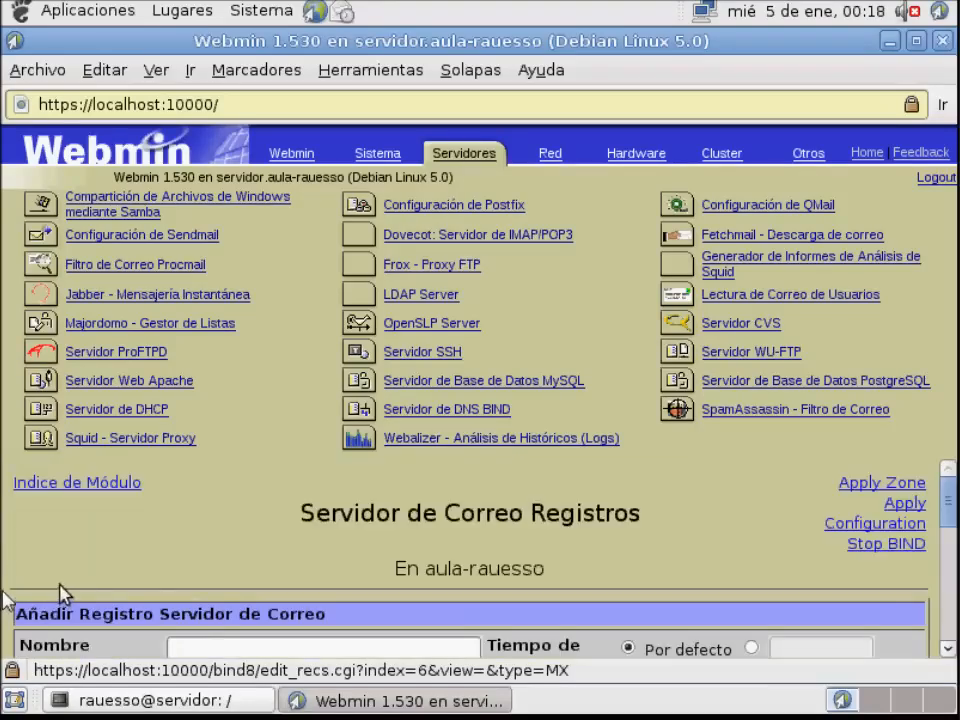
Check the mail server record list and apply the changes to the aula-rauesso zone
scroll(729, 563, down, 2)
scroll(727, 566, down, 3)
scroll(724, 568, up, 5)
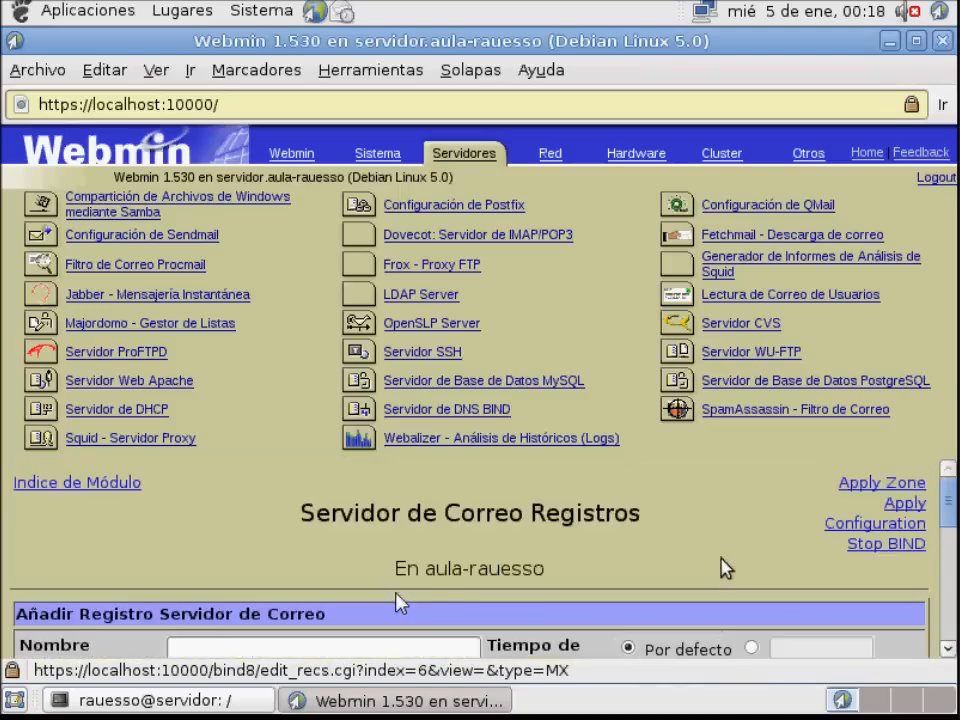
click(870, 485)
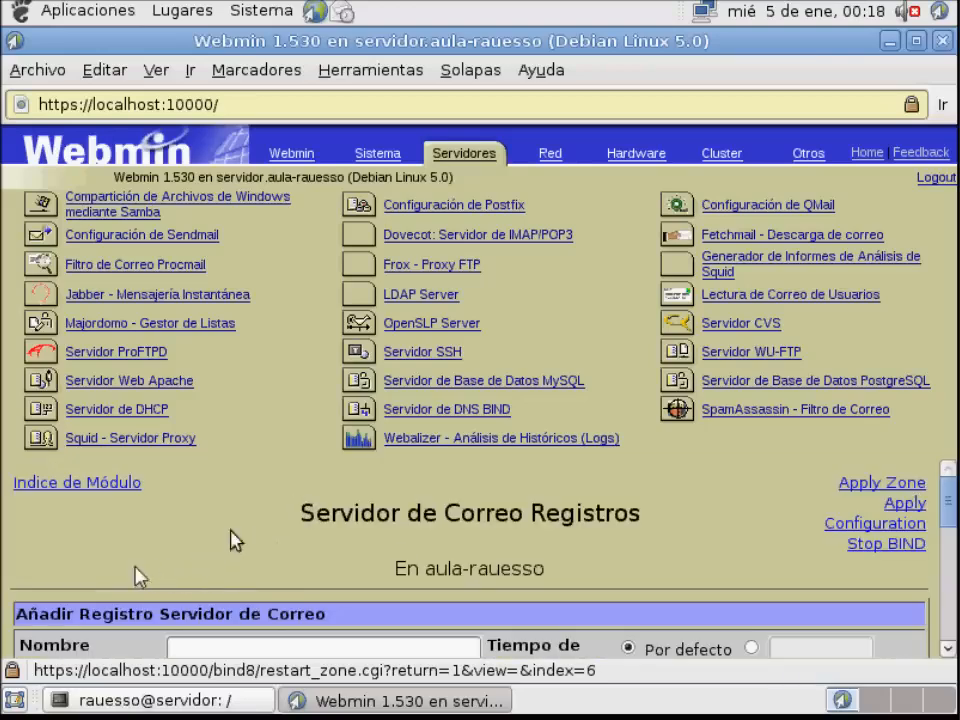
Reopen the aula-rauesso zone from the module index and list all its record types, accepting the site's security information
click(100, 485)
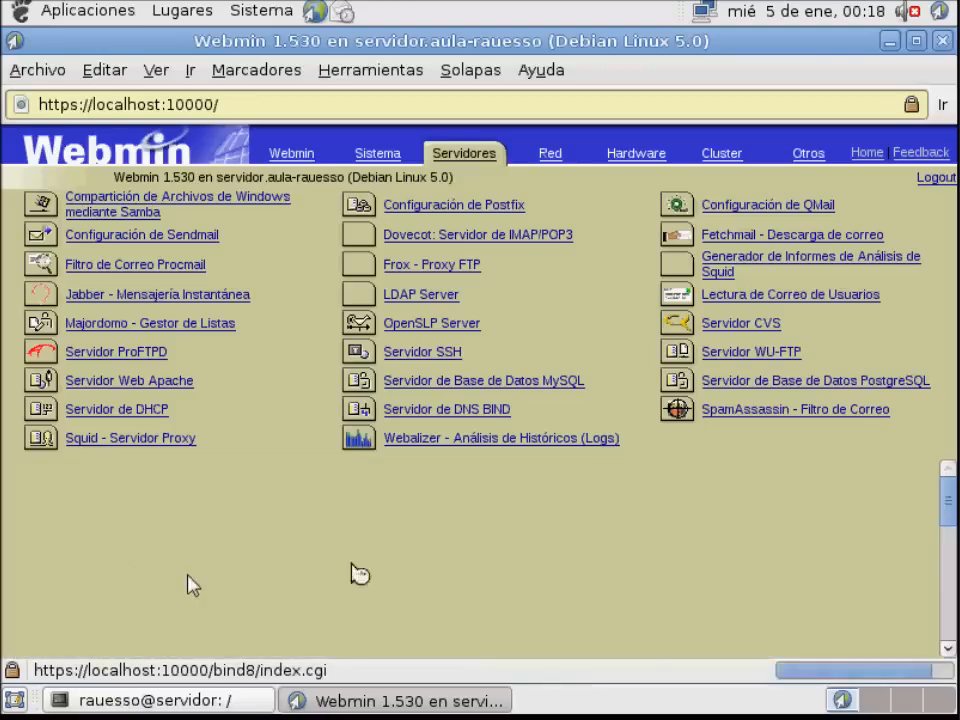
scroll(410, 586, down, 6)
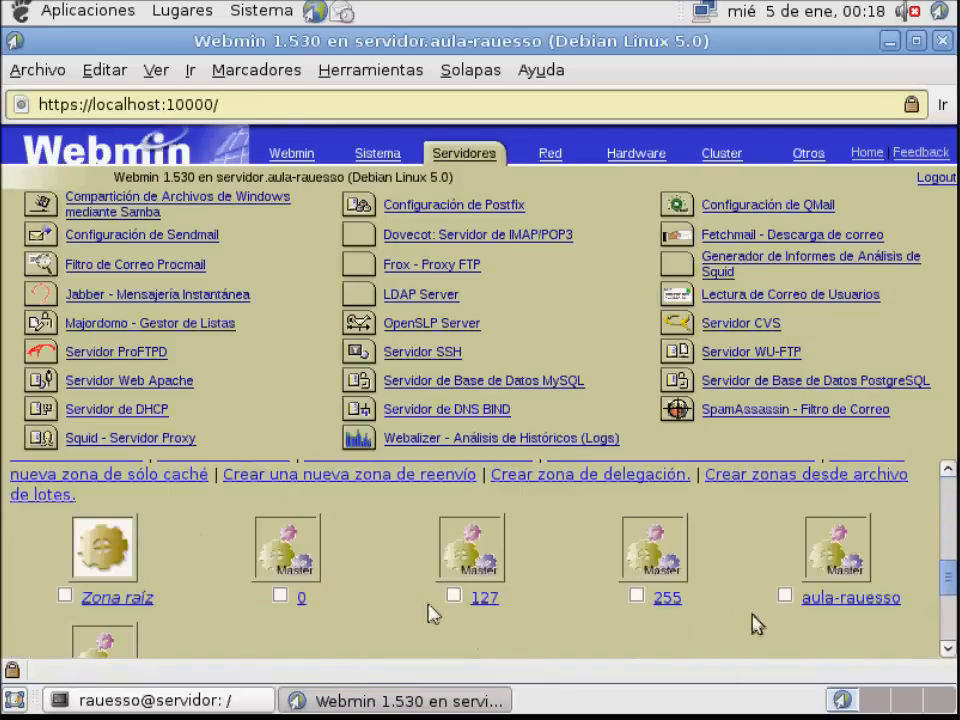
click(830, 600)
scroll(468, 612, down, 5)
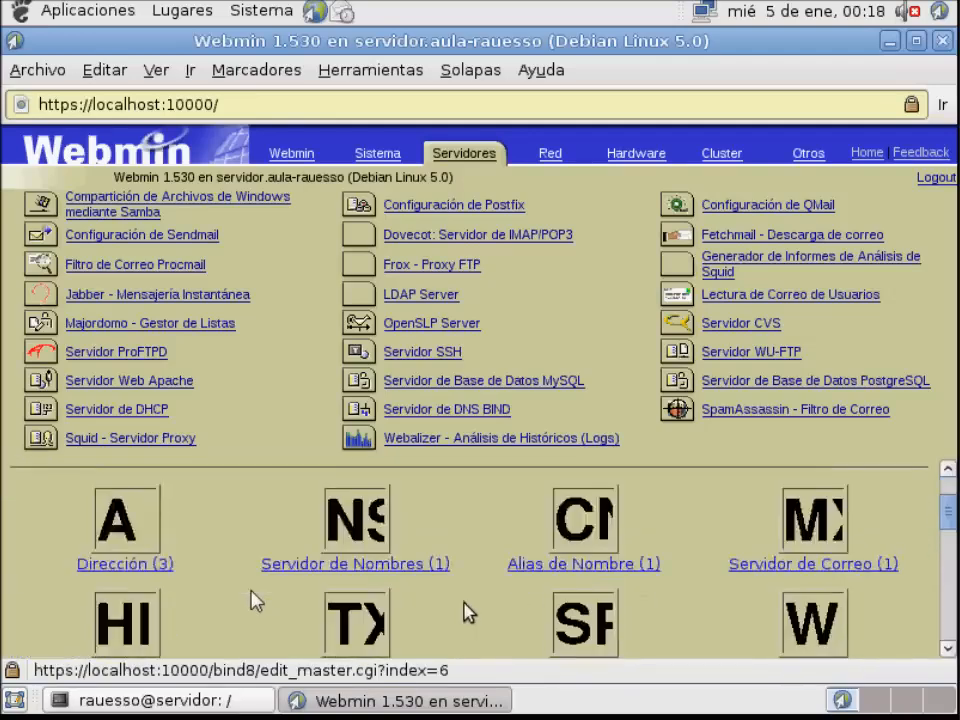
scroll(468, 612, up, 1)
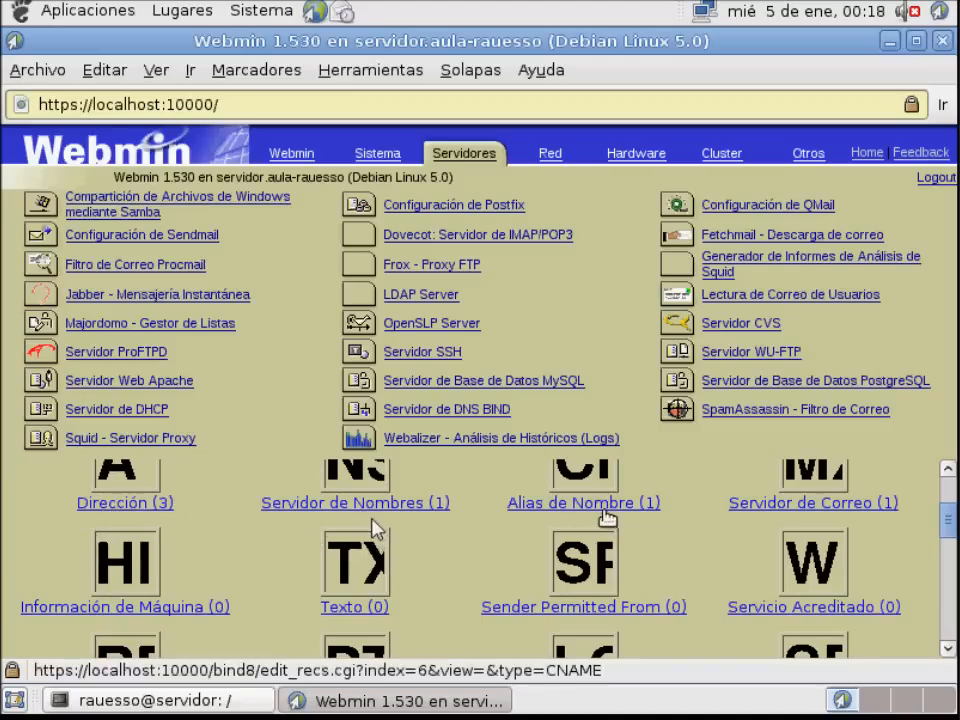
scroll(495, 533, down, 2)
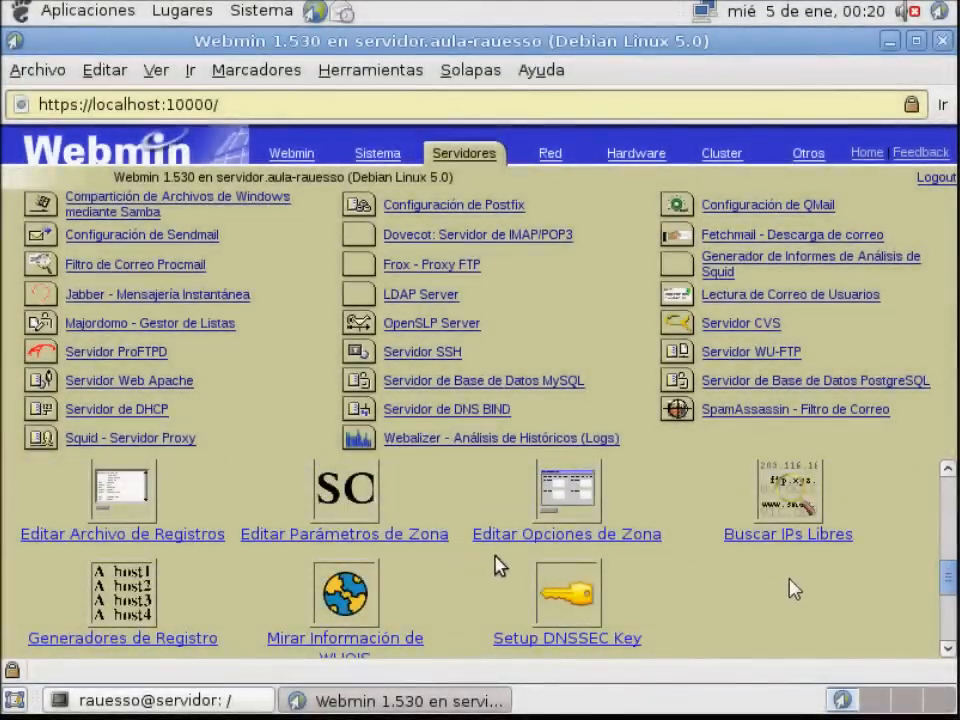
scroll(497, 566, up, 3)
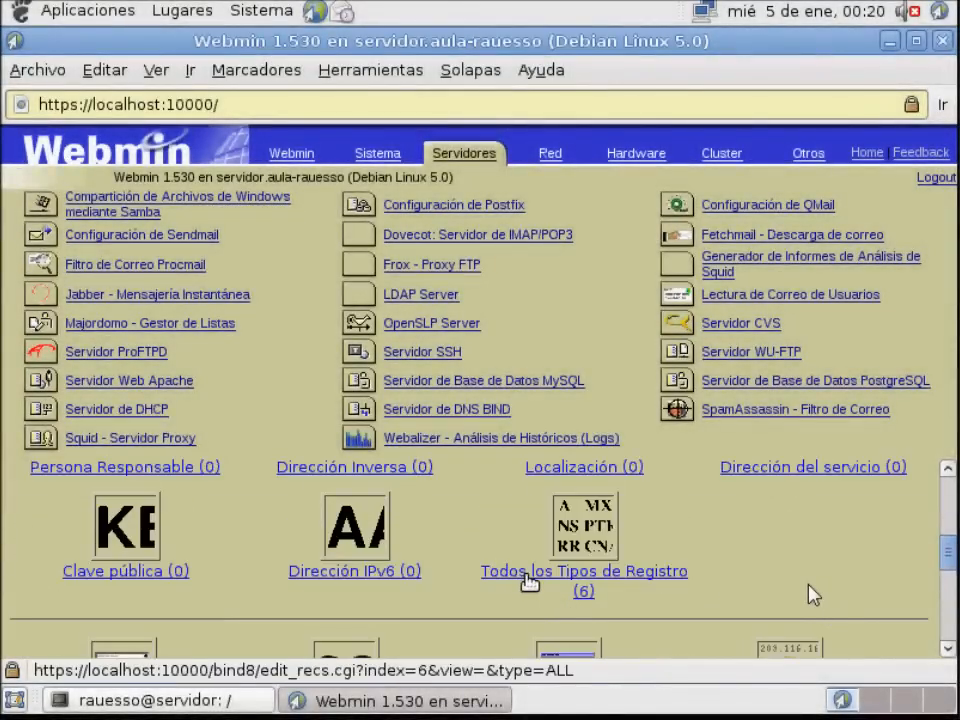
click(528, 582)
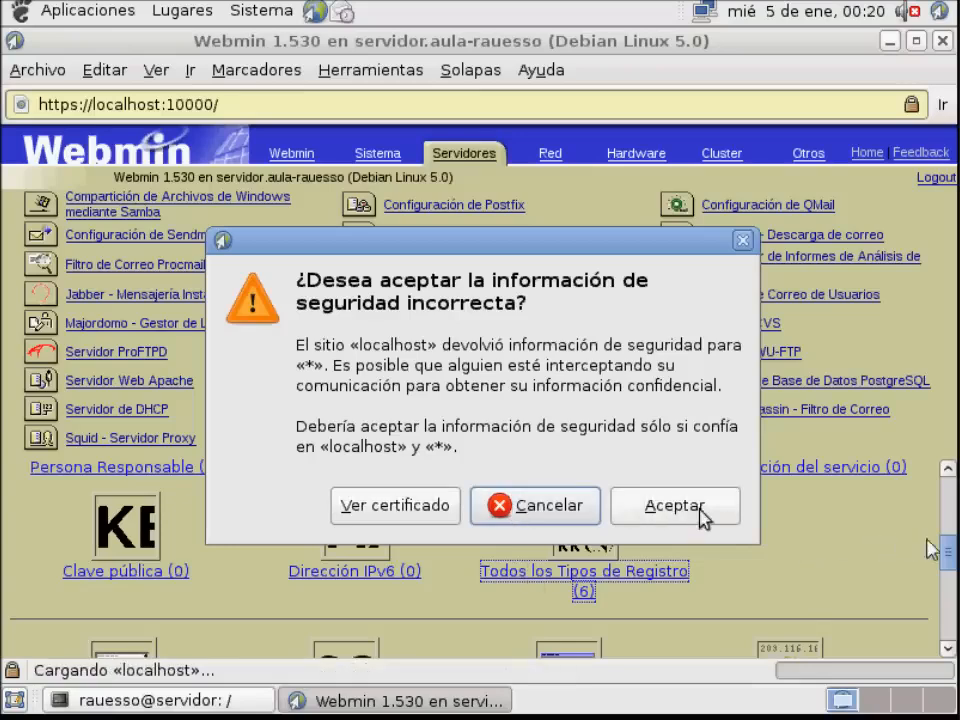
click(675, 514)
scroll(564, 553, down, 4)
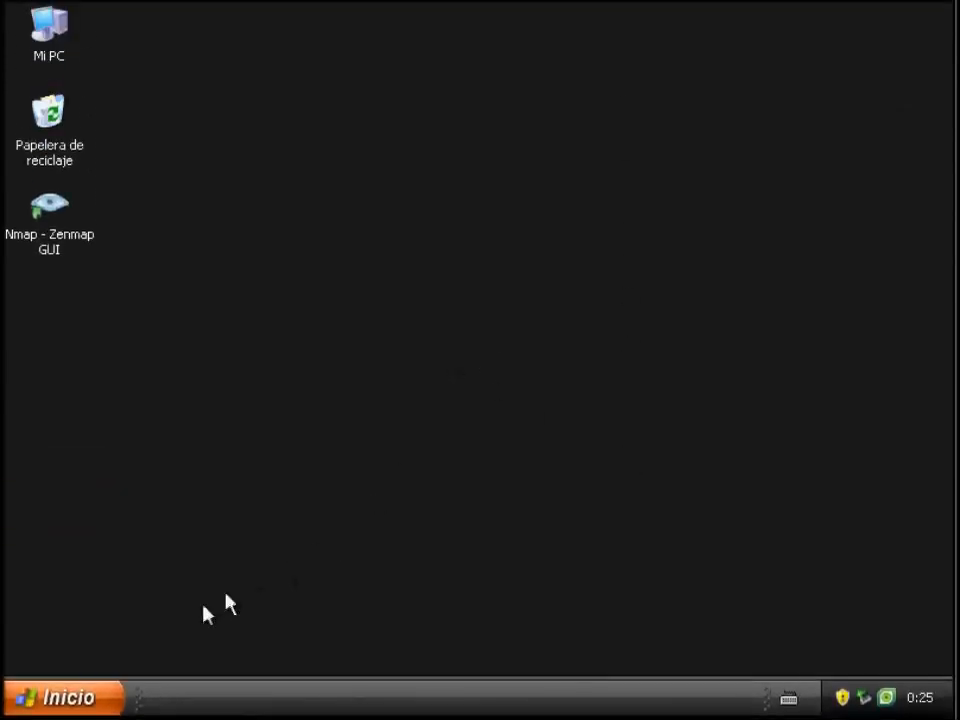
On the Windows client, open the Internet Protocol (TCP/IP) properties of the local area connection
click(106, 705)
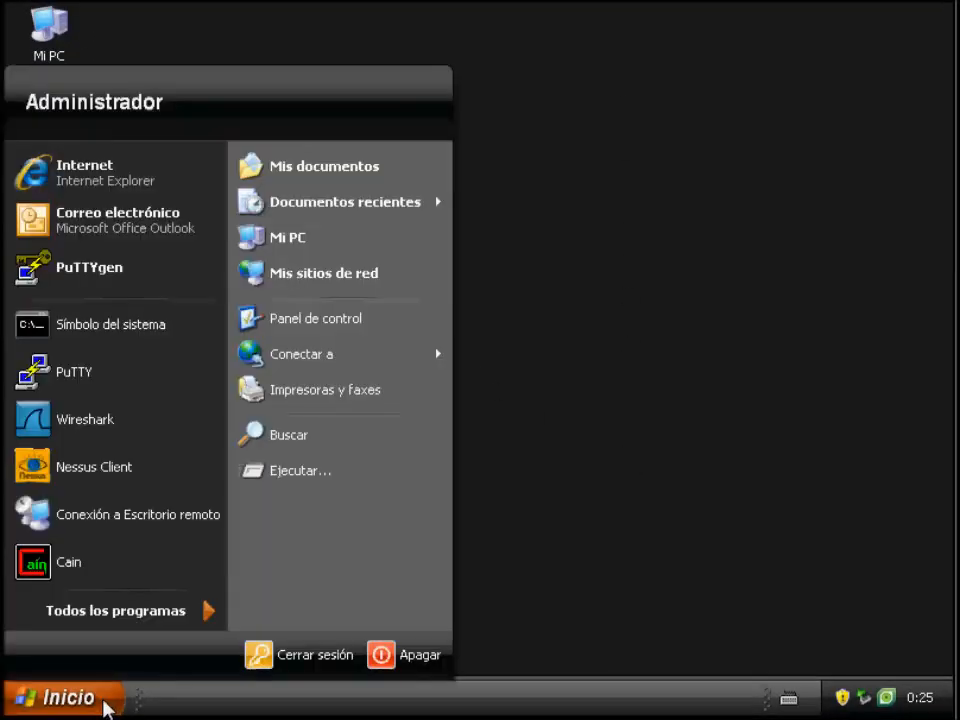
right_click(373, 272)
click(465, 447)
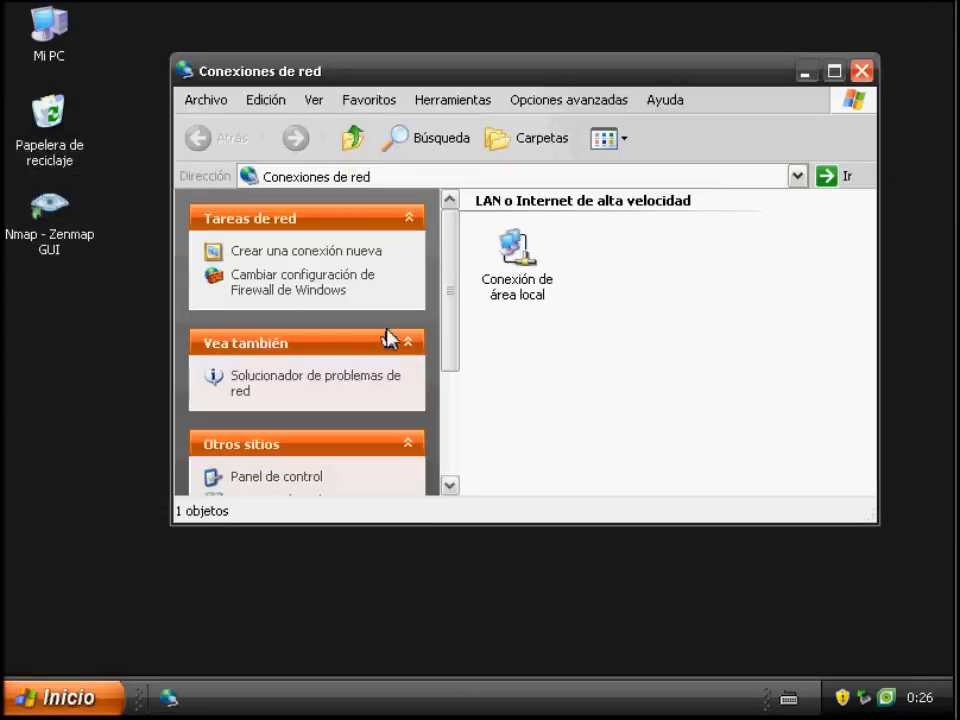
right_click(513, 291)
click(567, 474)
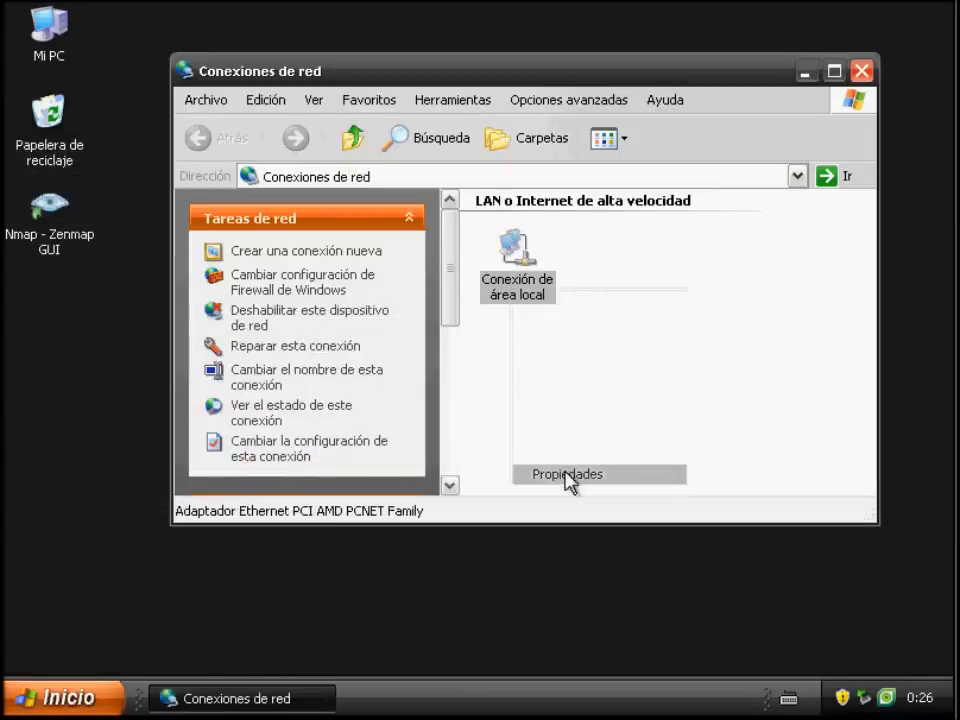
double_click(306, 296)
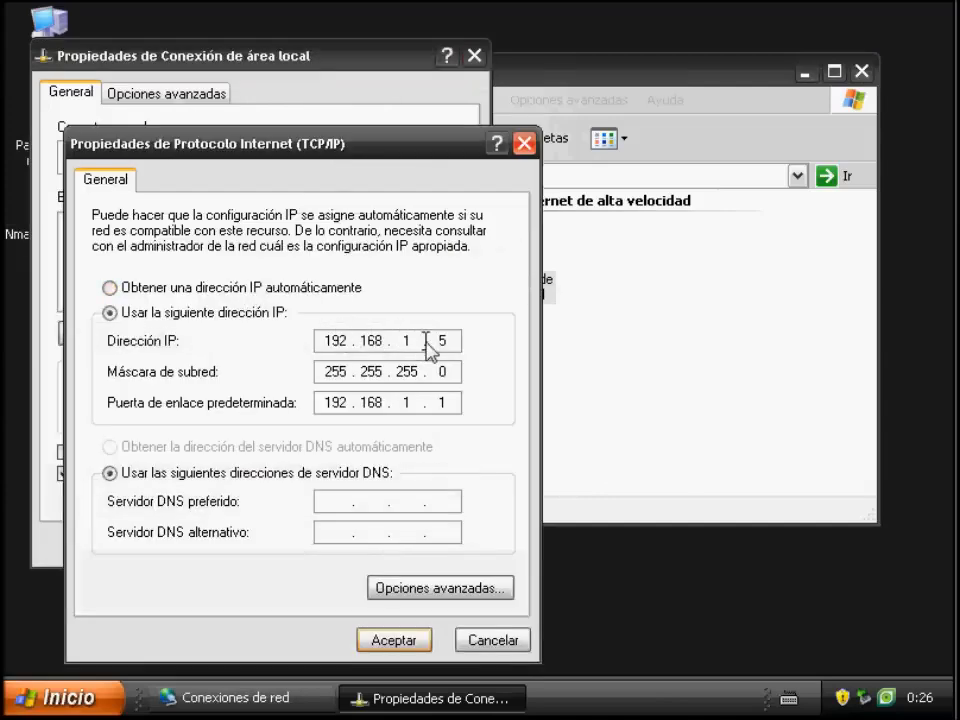
Set the preferred DNS server to 192.168.1.6 and accept the TCP/IP and local area connection properties
click(336, 506)
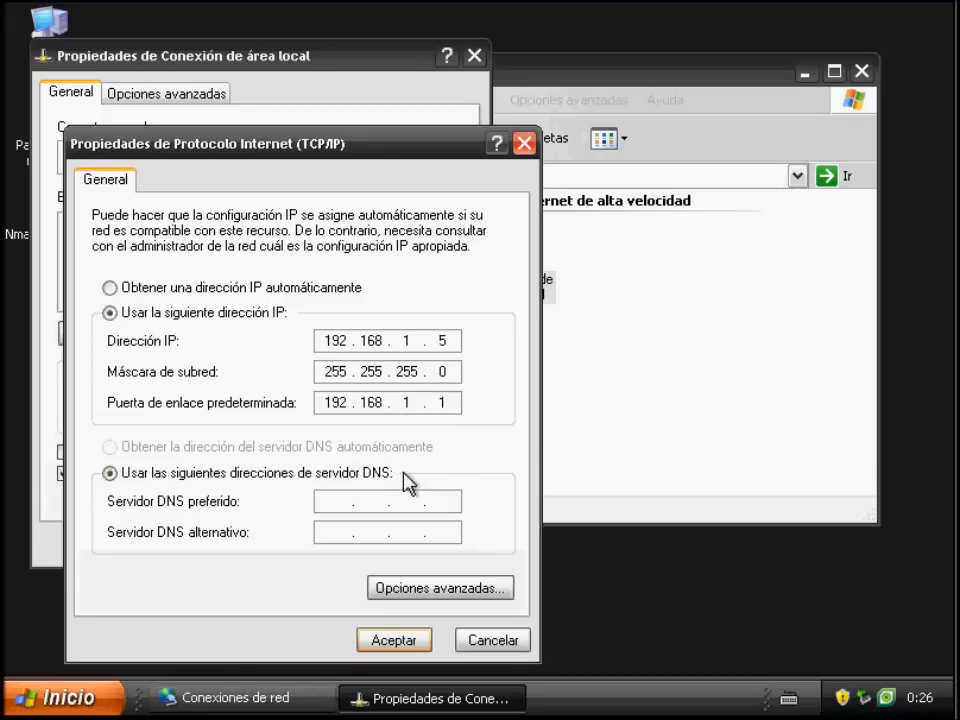
text(192 . 168 . 1 . 6)
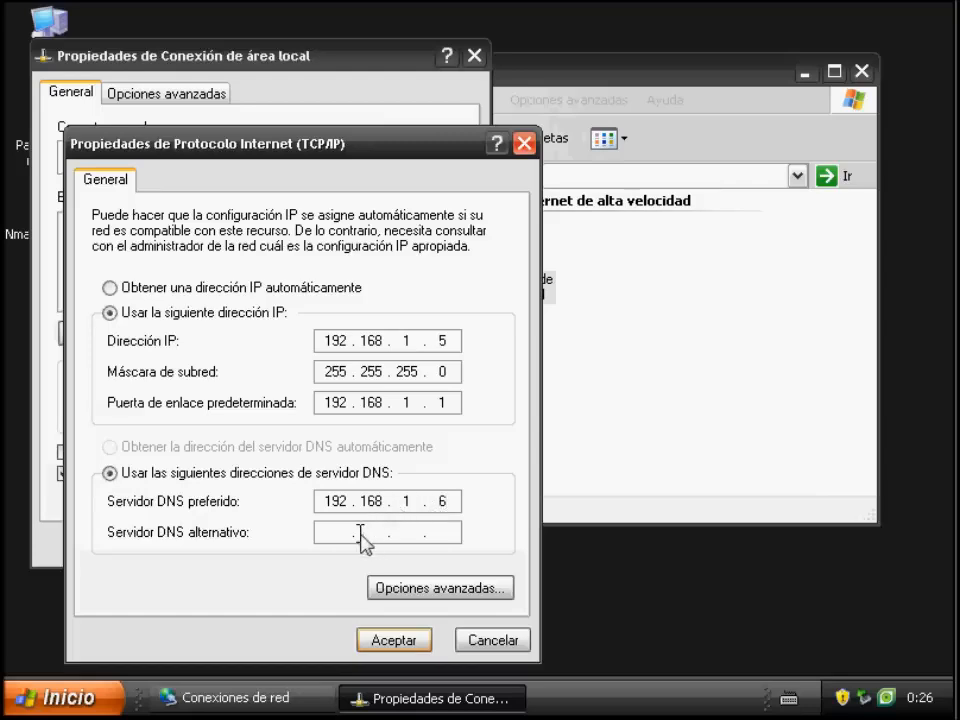
click(392, 642)
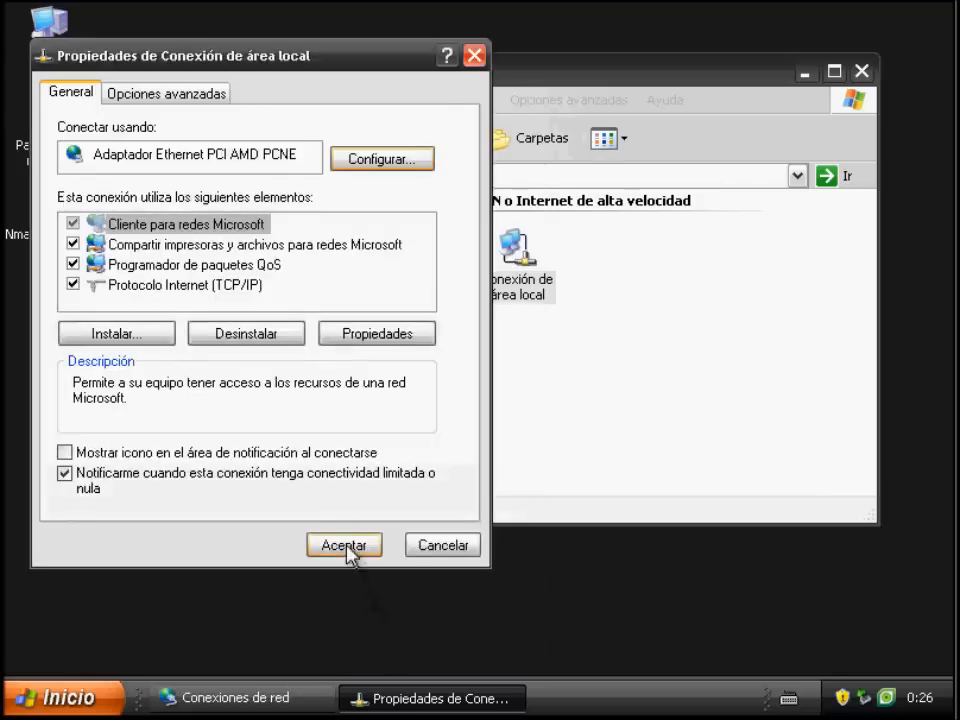
click(345, 547)
Open the Windows command prompt, ping mail.aula-rauesso to test its name resolution, and stop the ping
click(96, 696)
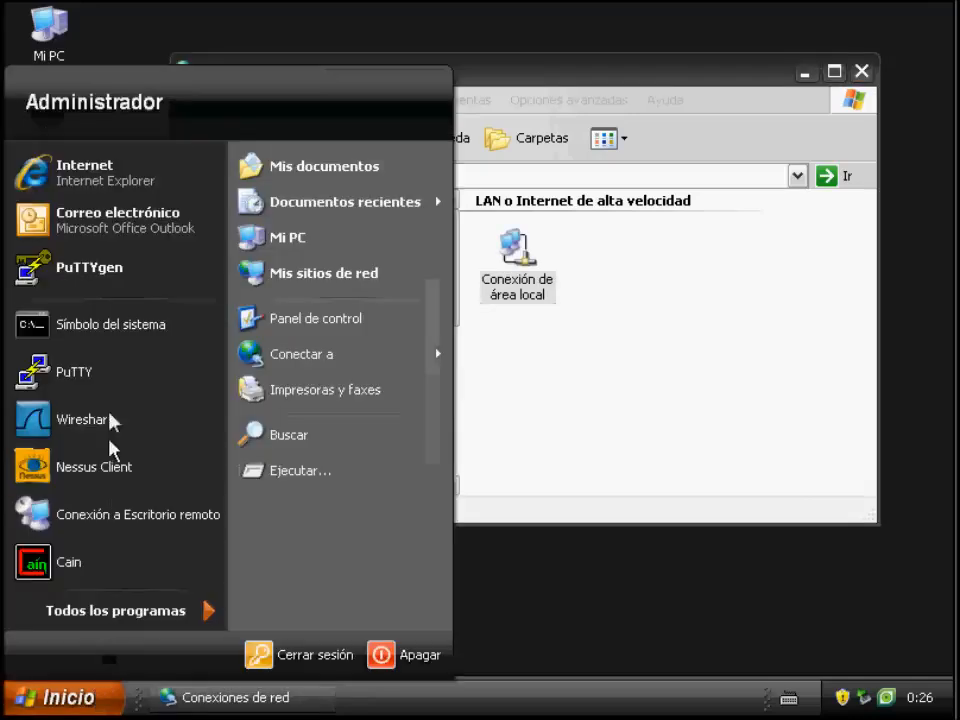
click(107, 334)
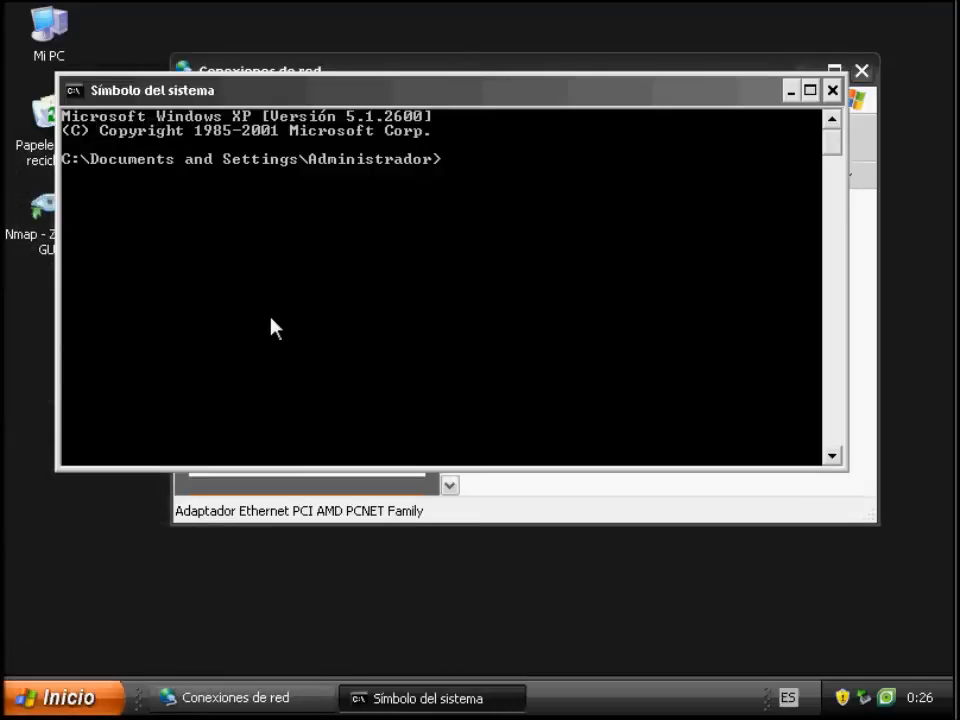
text(ping mail.aula)
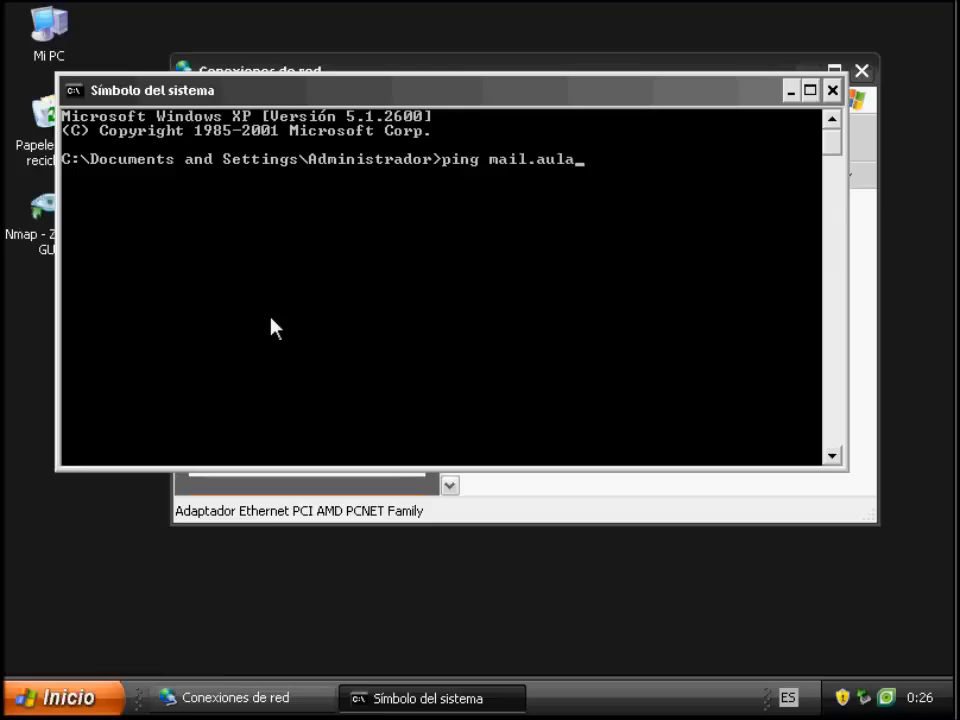
text(-rauesso)
key(Return)
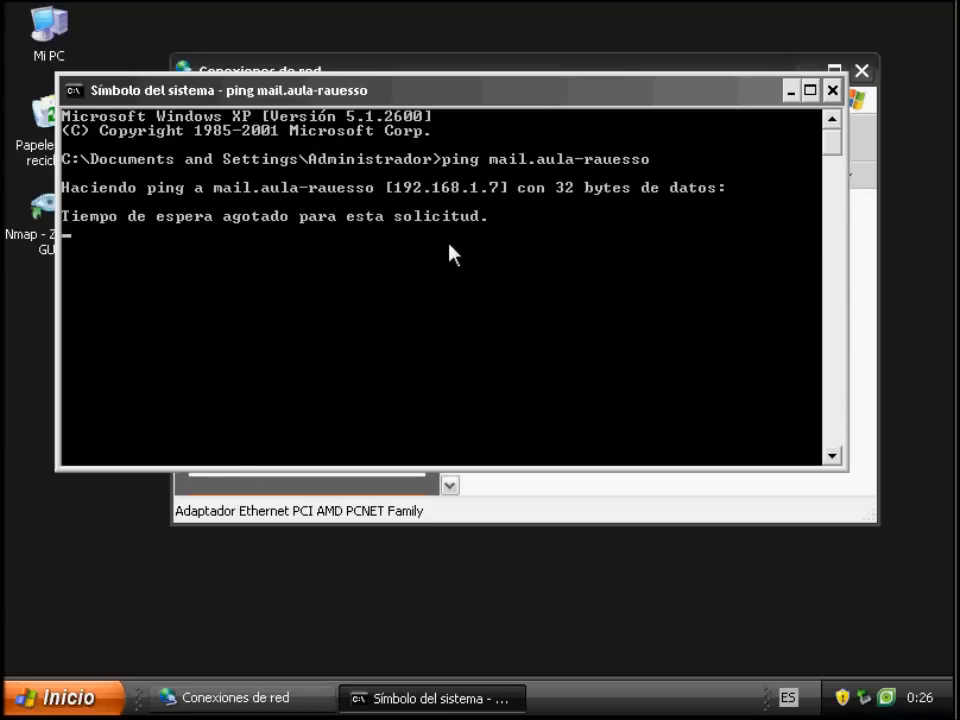
key(ctrl+c)
Ping pc1.aula-rauesso from the Windows client to check its name resolution, and stop the ping
text(ping pc1.aula-)
key(BackSpace)
key(BackSpace)
key(BackSpace)
text(la-rauesso)
key(Return)
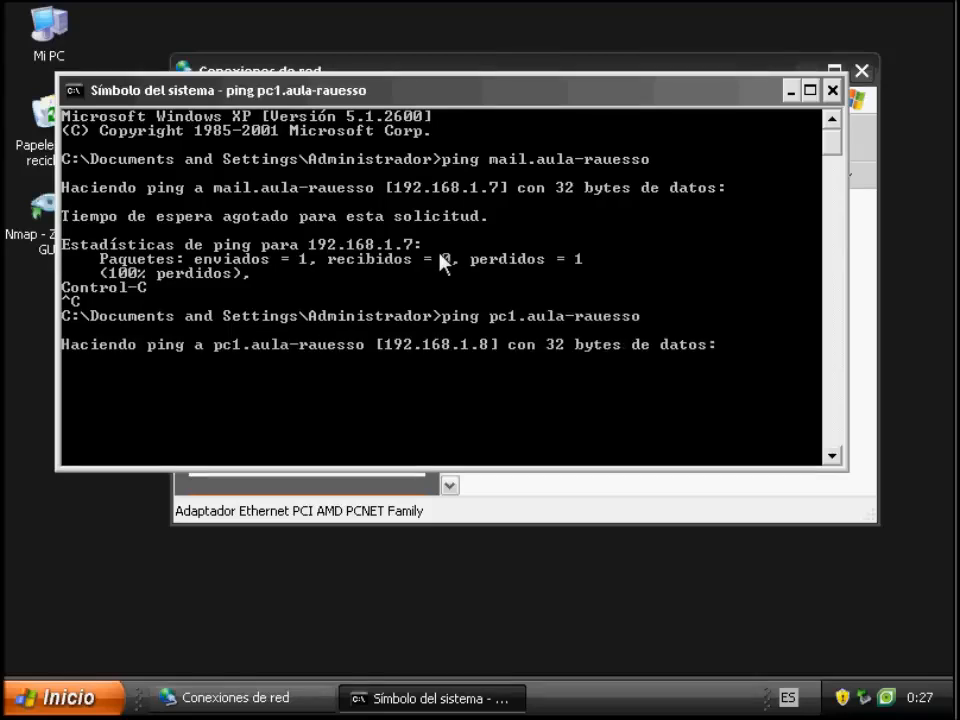
key(ctrl+c)
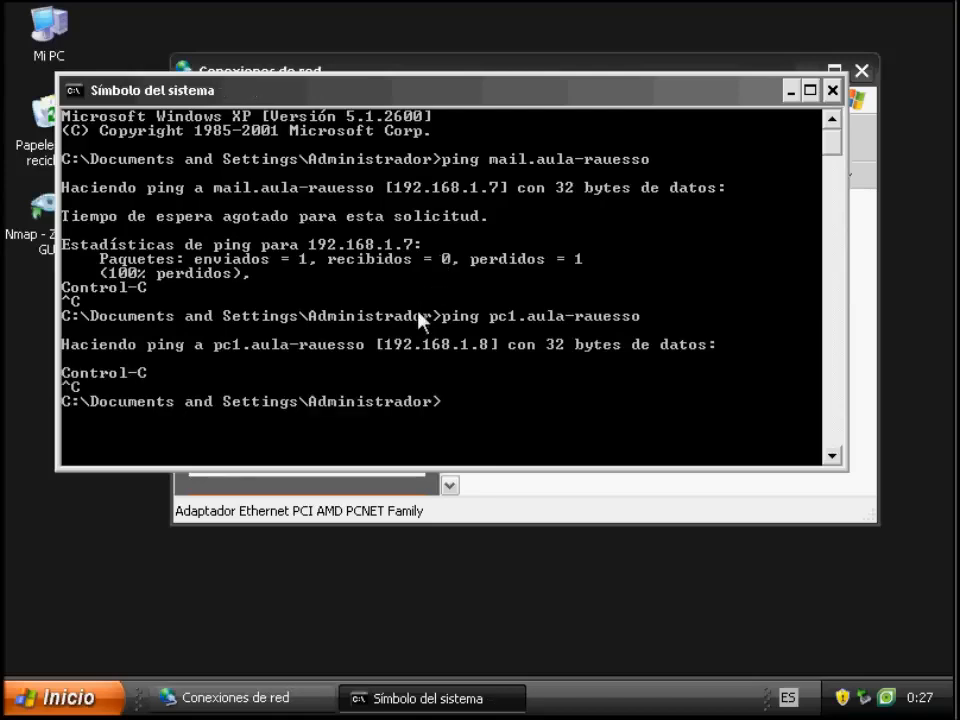
Edit the previous command to ping the alias ordenador1.aula-rauesso, run it and stop the ping
key(Up)
key(Left)
key(Left)
key(Left)
key(Left)
key(Left)
key(Left)
key(Left)
key(Left)
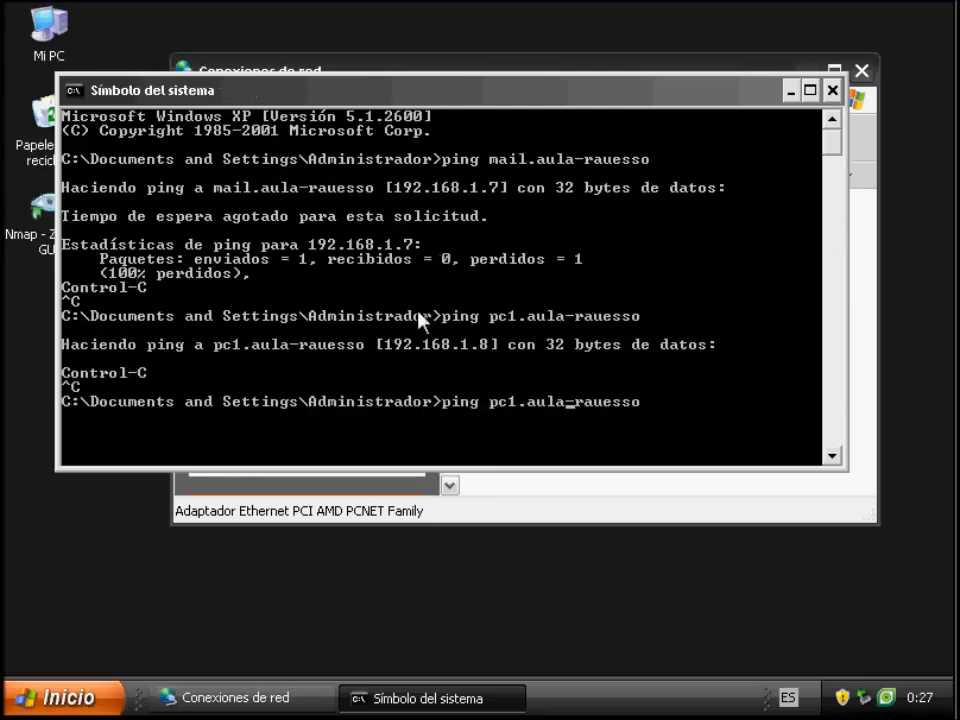
key(BackSpace)
key(BackSpace)
key(BackSpace)
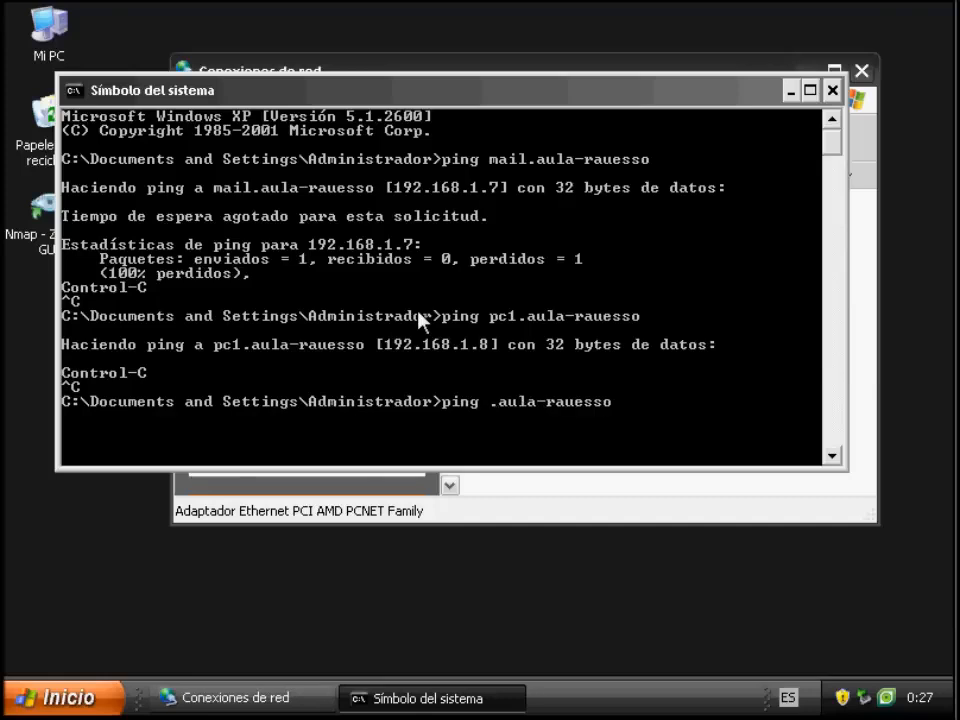
text(ordenador1)
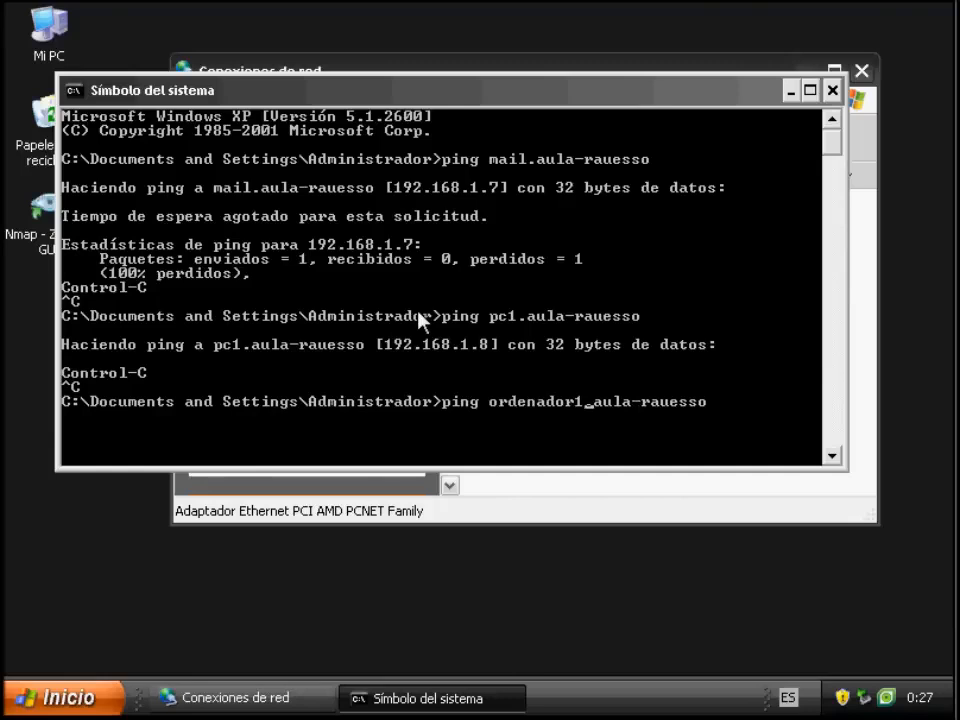
key(Return)
key(ctrl+c)
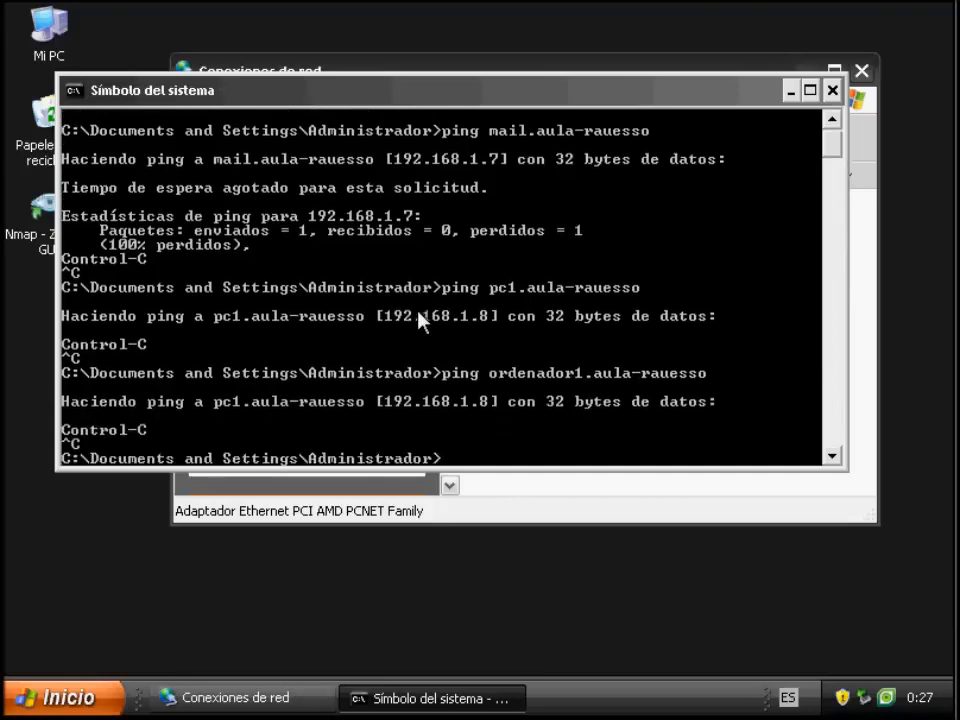
Change the recalled ping command's host to mail.aula-rauesso, run it again and interrupt it
key(Up)
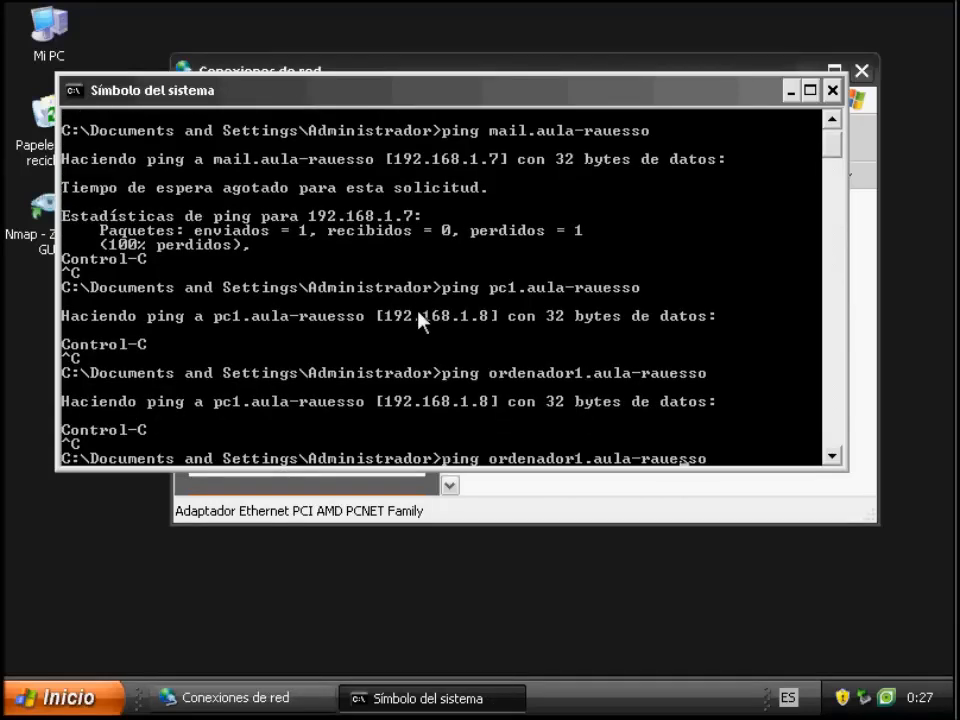
key(Left)
key(Left)
key(Left)
key(Left)
key(Left)
key(Left)
key(Left)
key(Left)
key(Left)
key(Left)
key(Left)
key(Left)
key(Left)
key(BackSpace)
key(BackSpace)
key(BackSpace)
key(BackSpace)
key(BackSpace)
key(BackSpace)
key(BackSpace)
key(BackSpace)
key(BackSpace)
key(BackSpace)
text(mail)
key(Return)
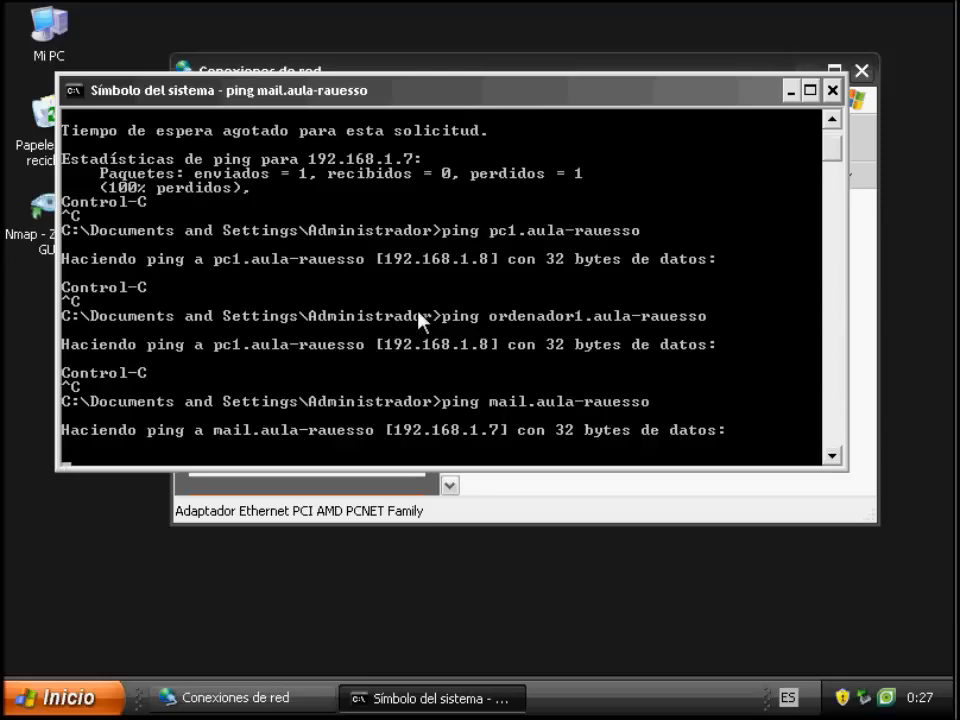
key(ctrl+c)
key(ctrl+z)
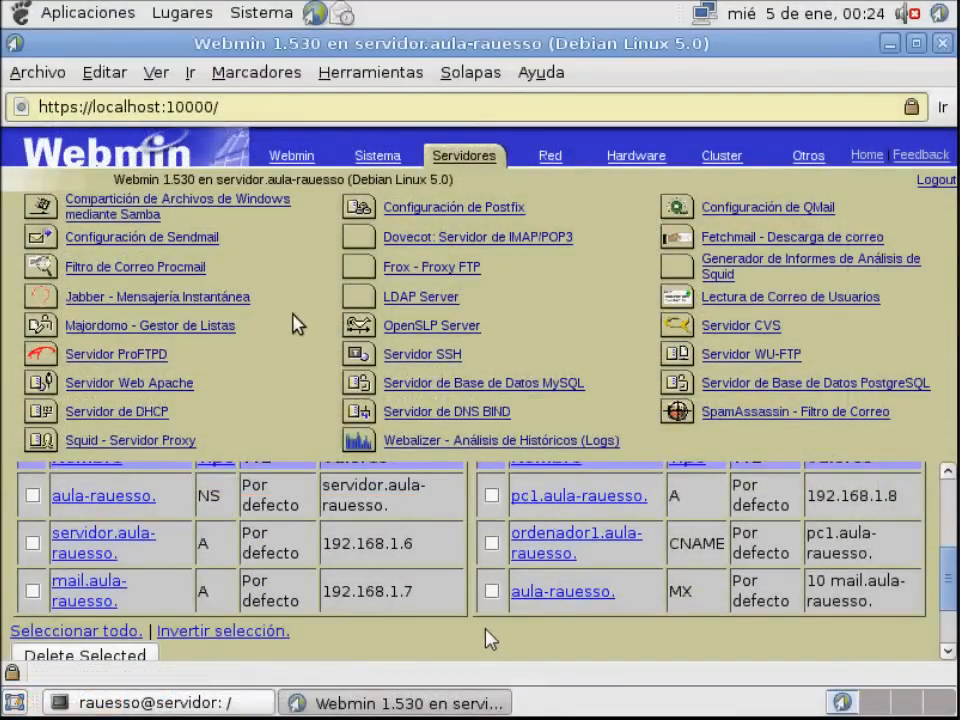
Back in Webmin on the server, leave the aula-rauesso record list for the module index, log out and close the browser
scroll(488, 572, up, 4)
scroll(488, 568, down, 2)
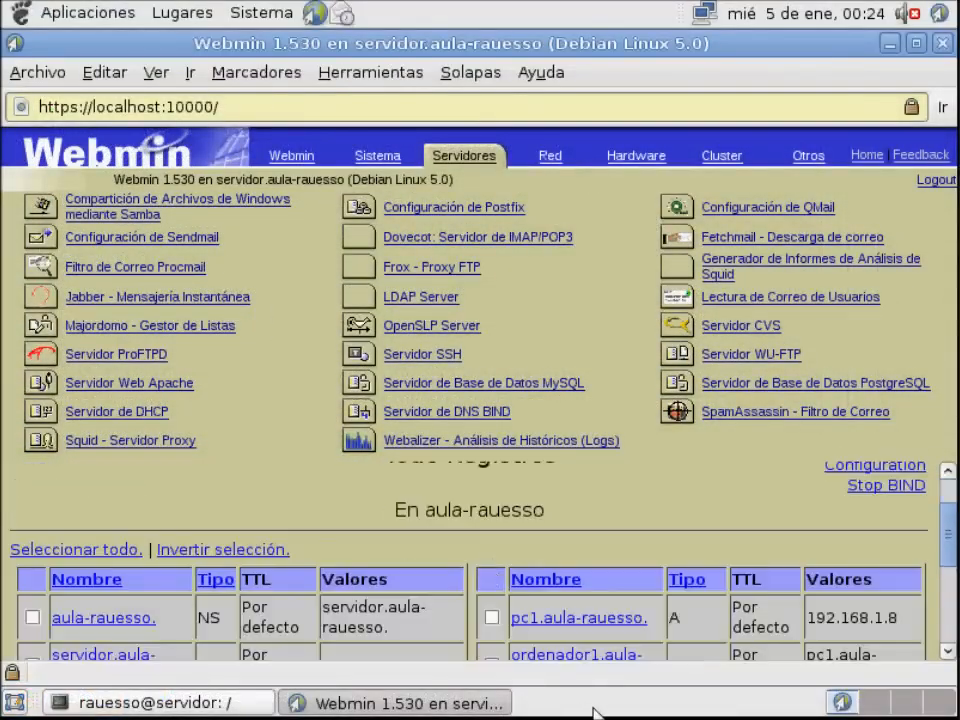
scroll(488, 568, up, 2)
scroll(490, 577, down, 1)
scroll(489, 565, down, 1)
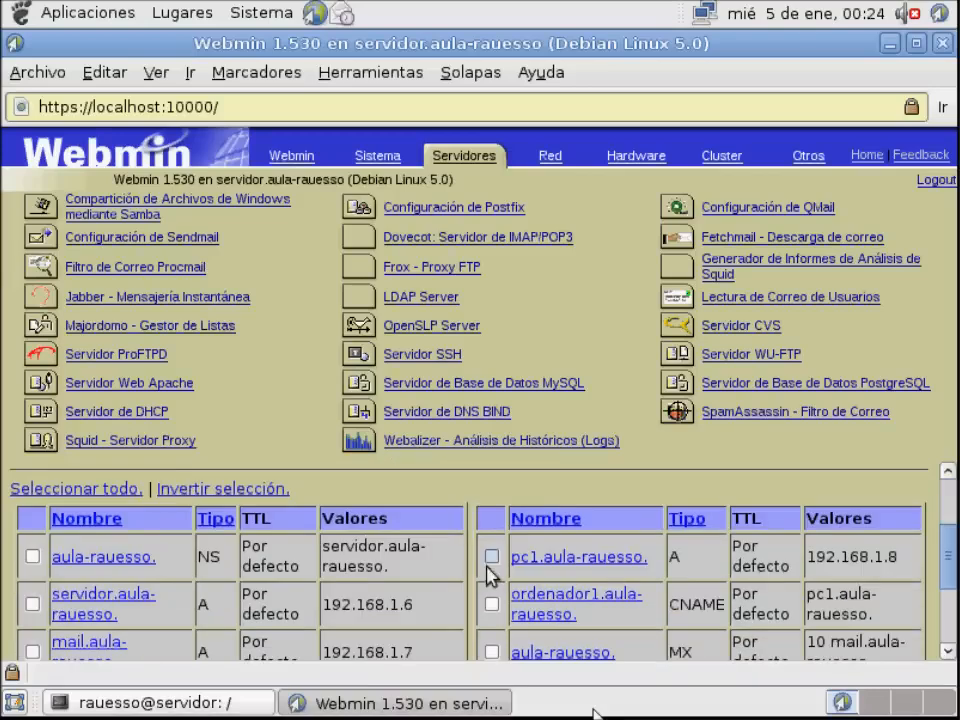
scroll(489, 555, up, 2)
click(57, 489)
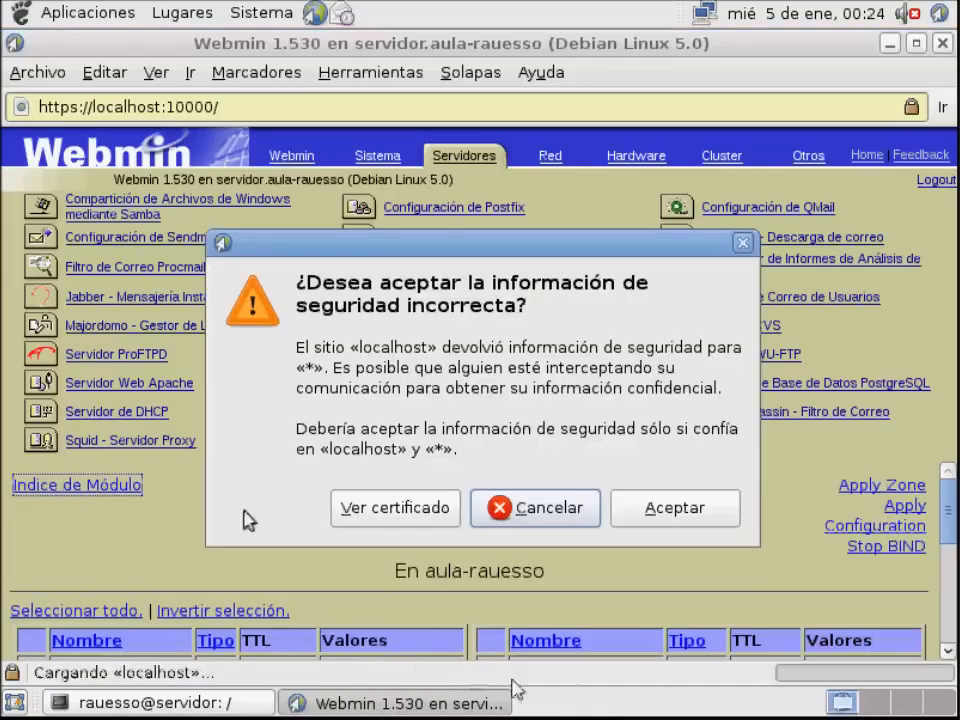
click(645, 518)
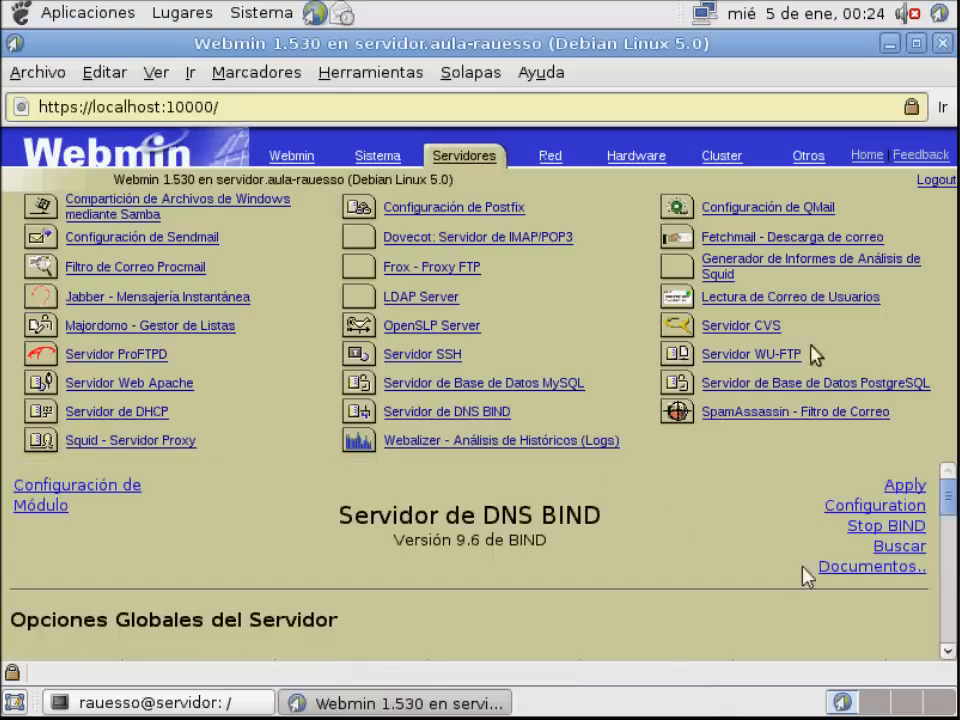
click(933, 186)
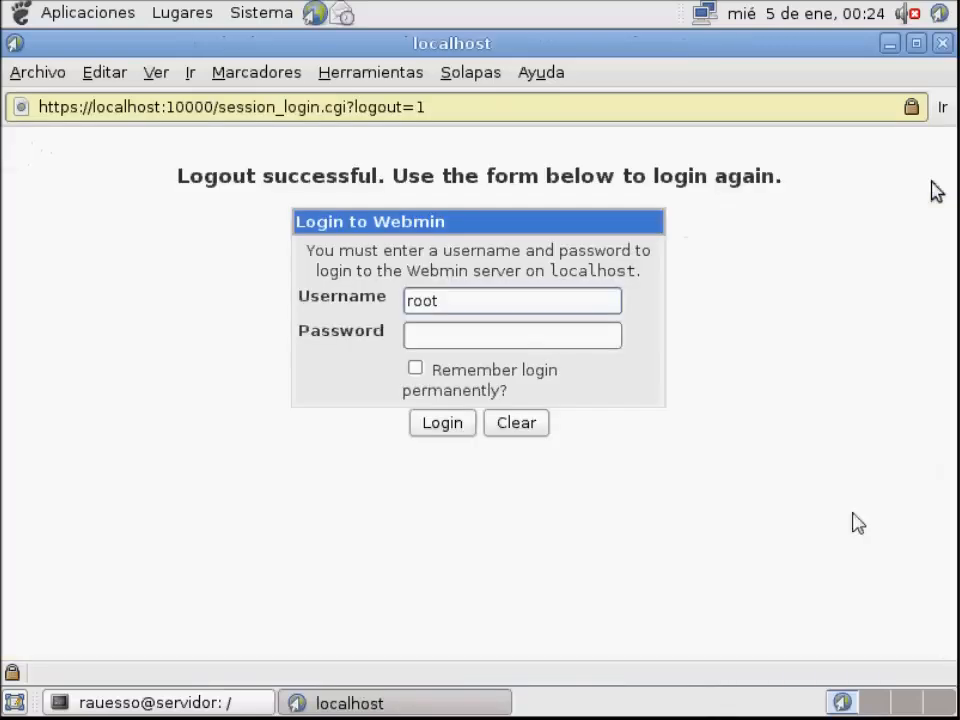
click(943, 44)
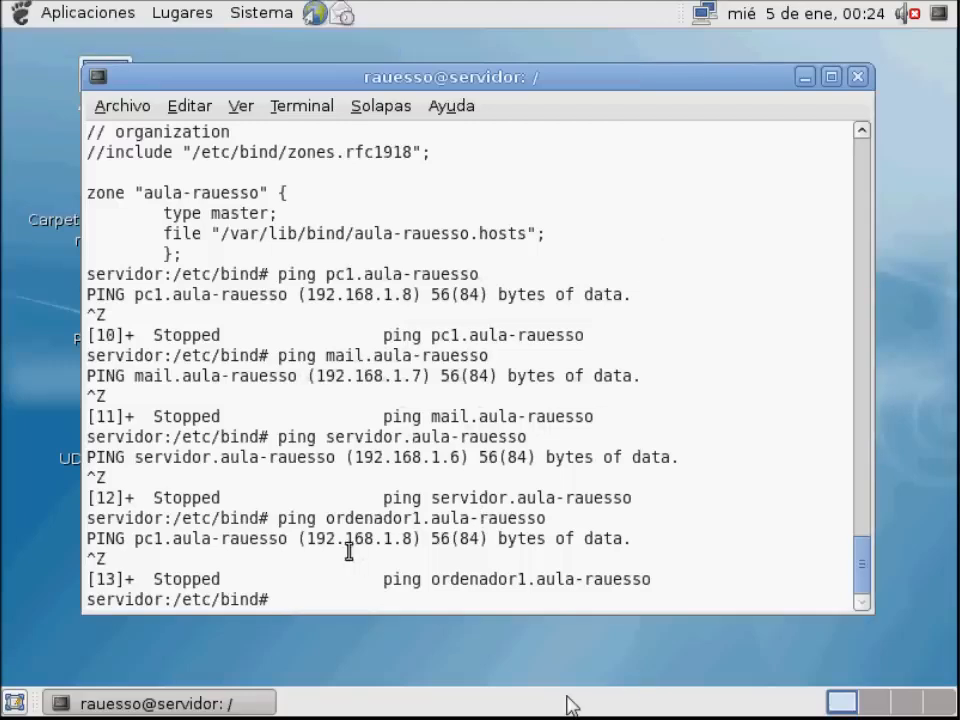
Display the contents of named.conf.local in the server's terminal to check the aula-rauesso zone definition
text(cat named.conf.local)
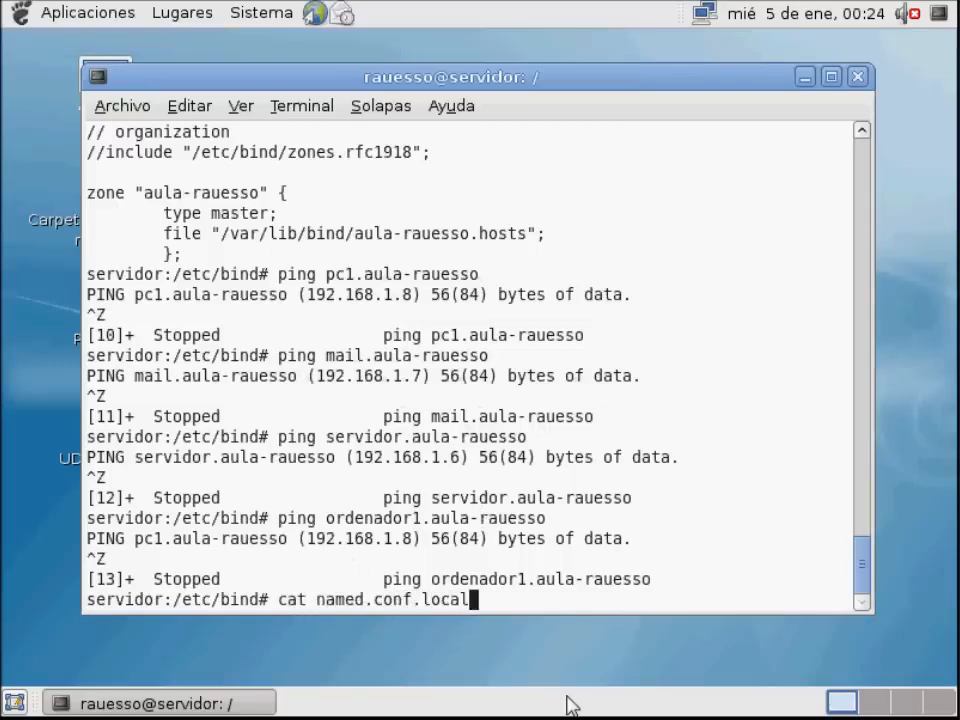
key(Return)
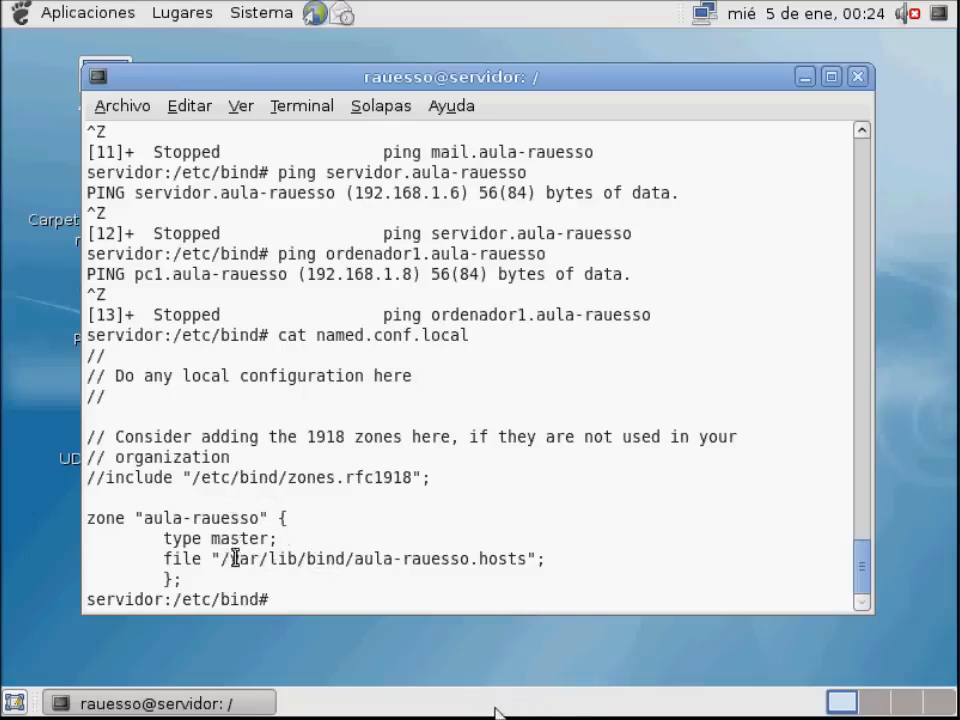
Change to /var/lib/bind, display aula-rauesso.hosts and examine the MX record and its mail server name
text(cd /var/lib/bind)
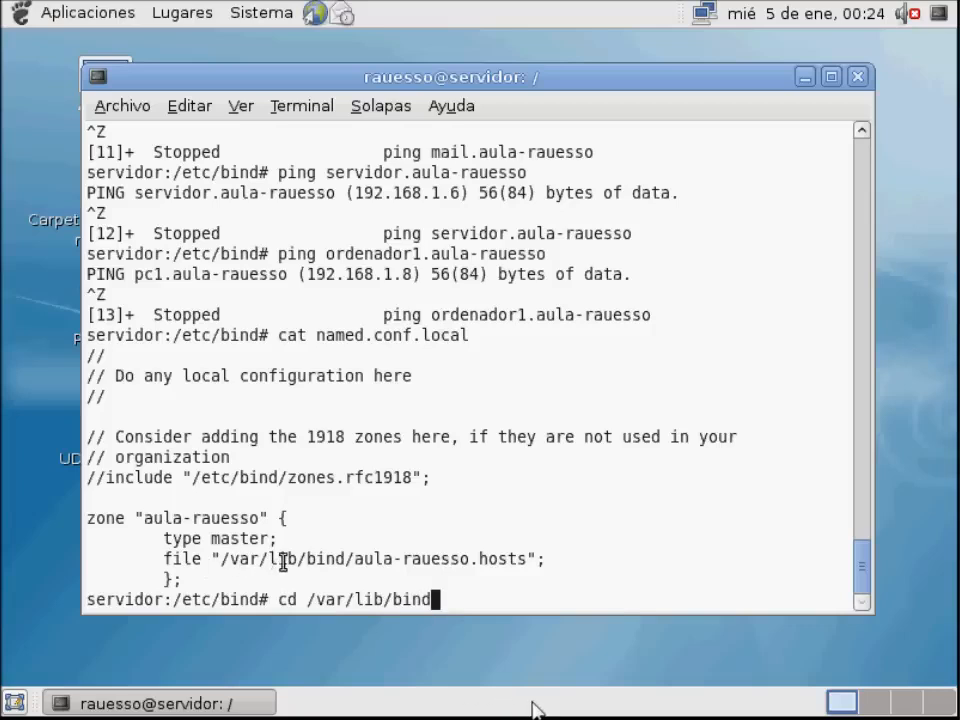
key(Return)
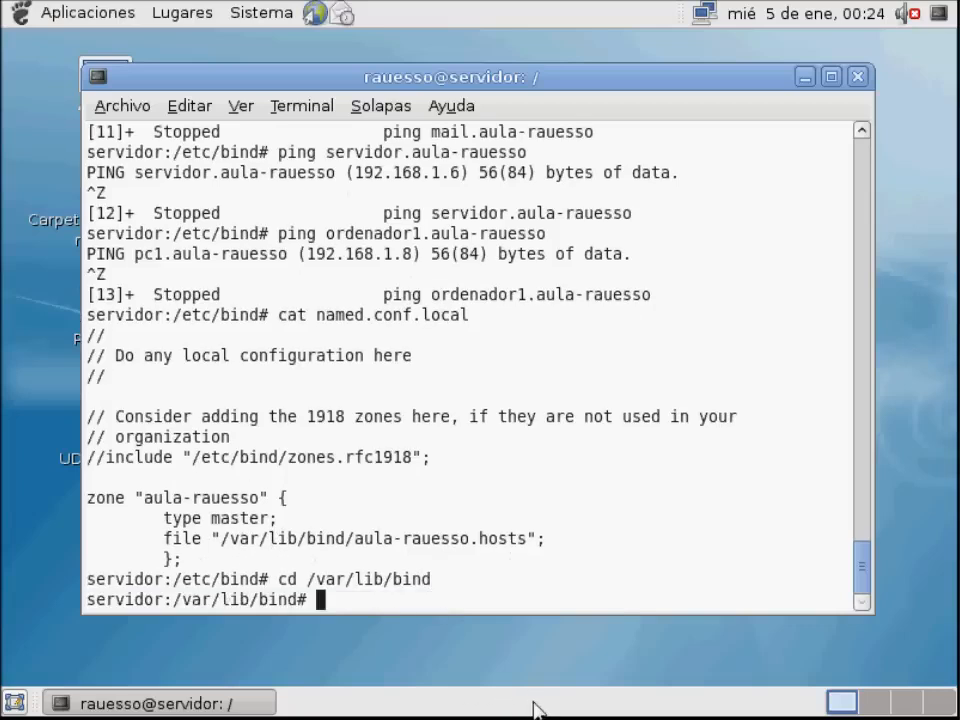
text(cat aula-rauesso.h)
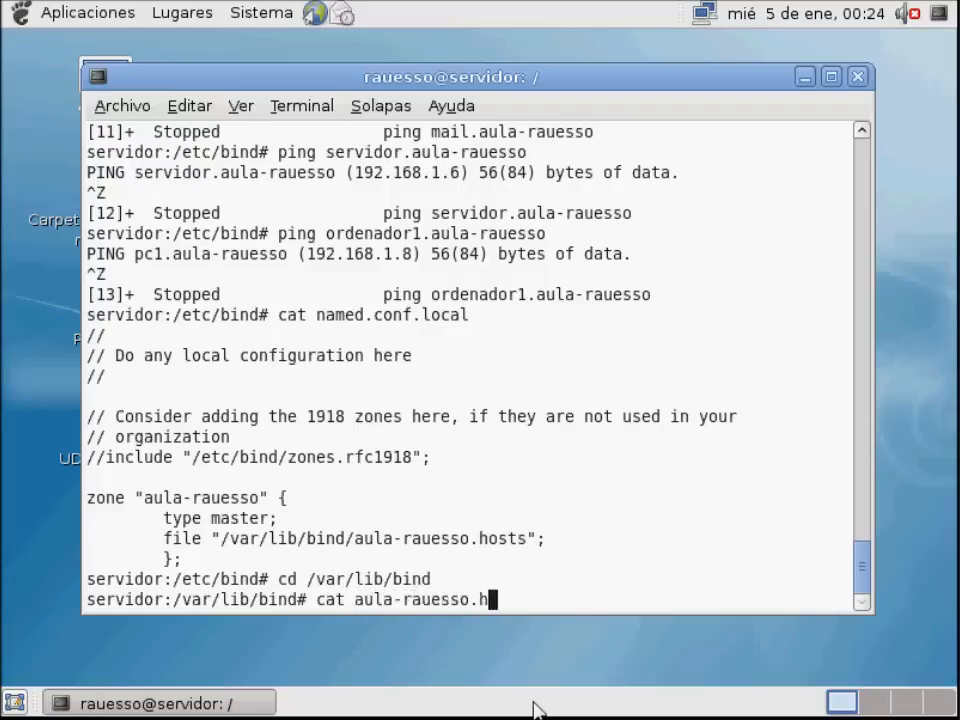
text(osts)
key(Return)
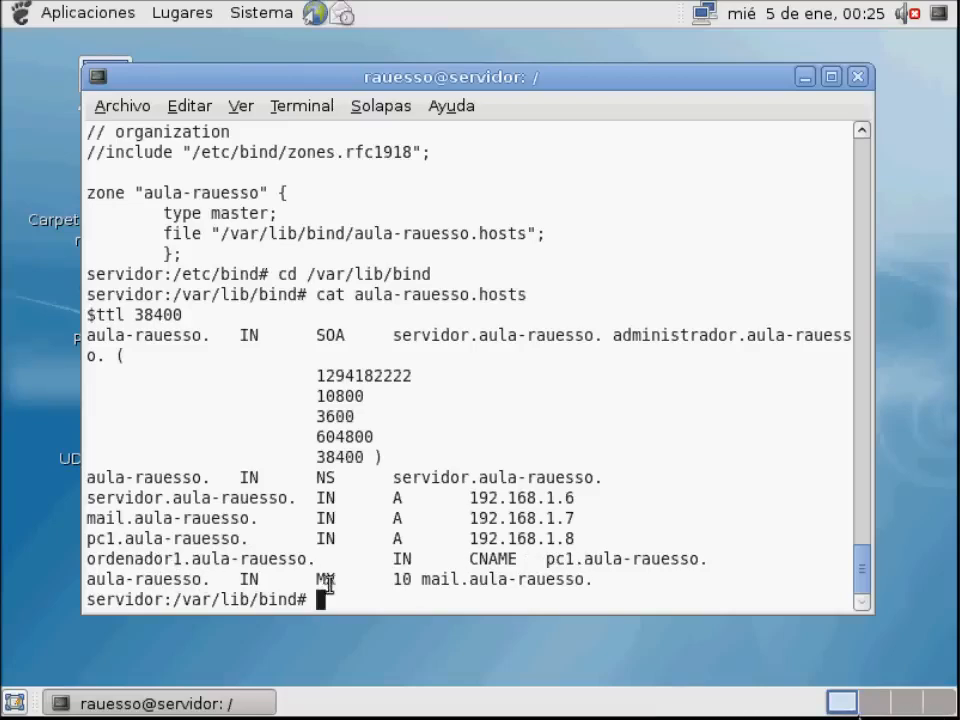
drag(343, 582, 311, 580)
drag(425, 586, 596, 583)
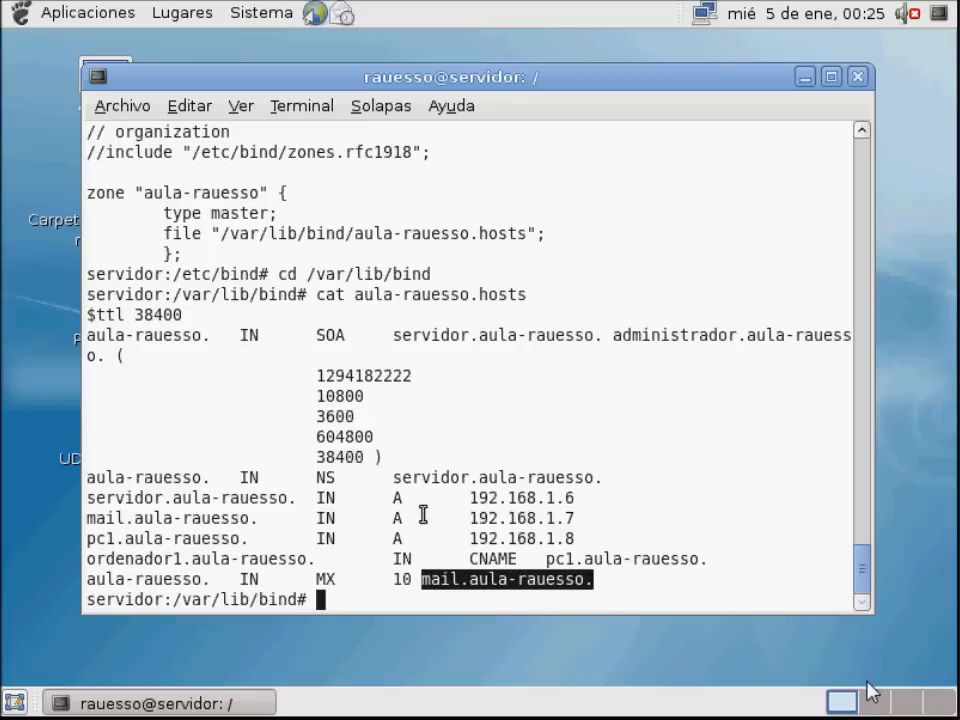